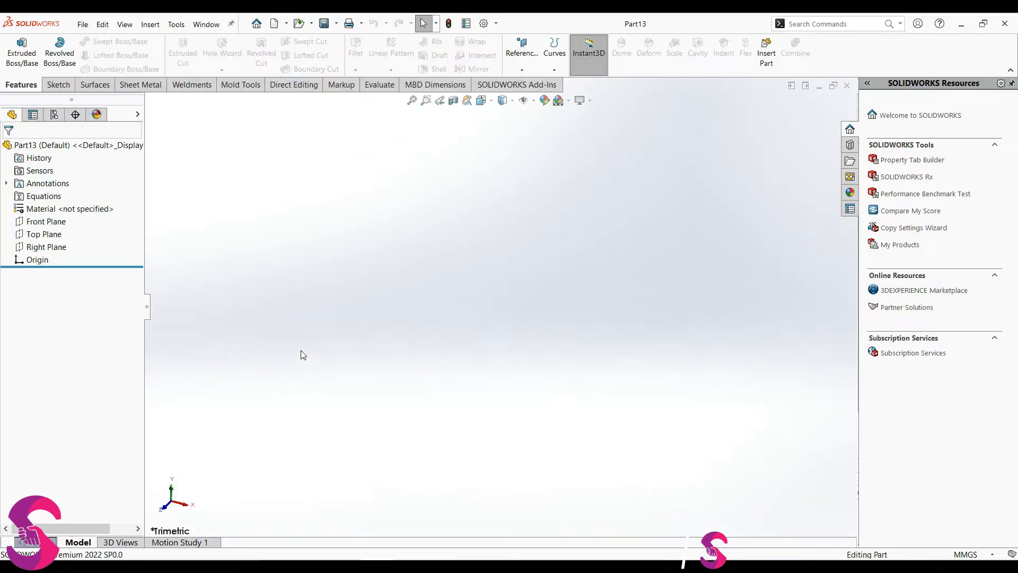
Start a sketch on the Top Plane and draw two concentric circles at the origin, 18 mm and 8 mm in diameter.
click(44, 234)
click(48, 225)
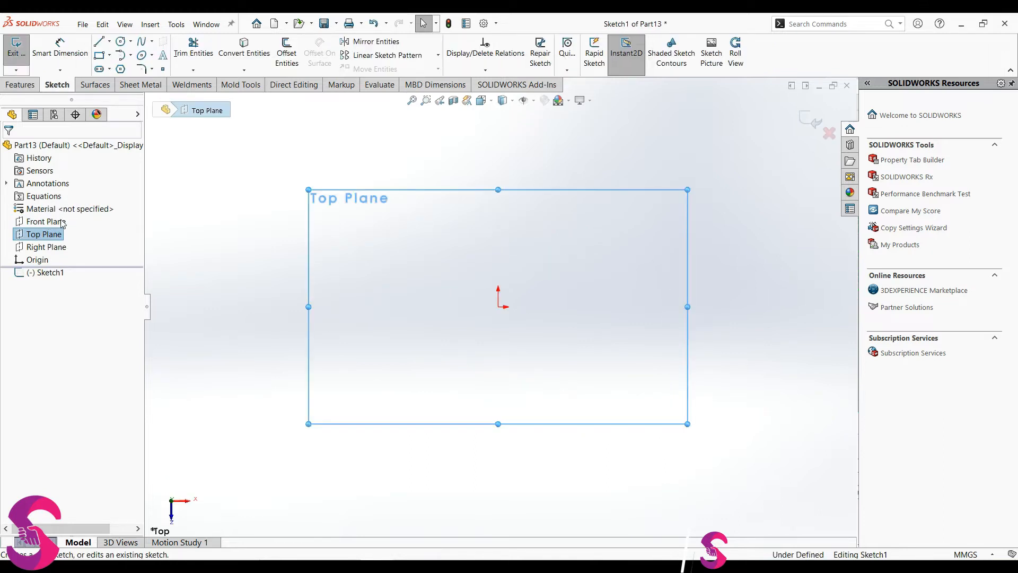
click(124, 42)
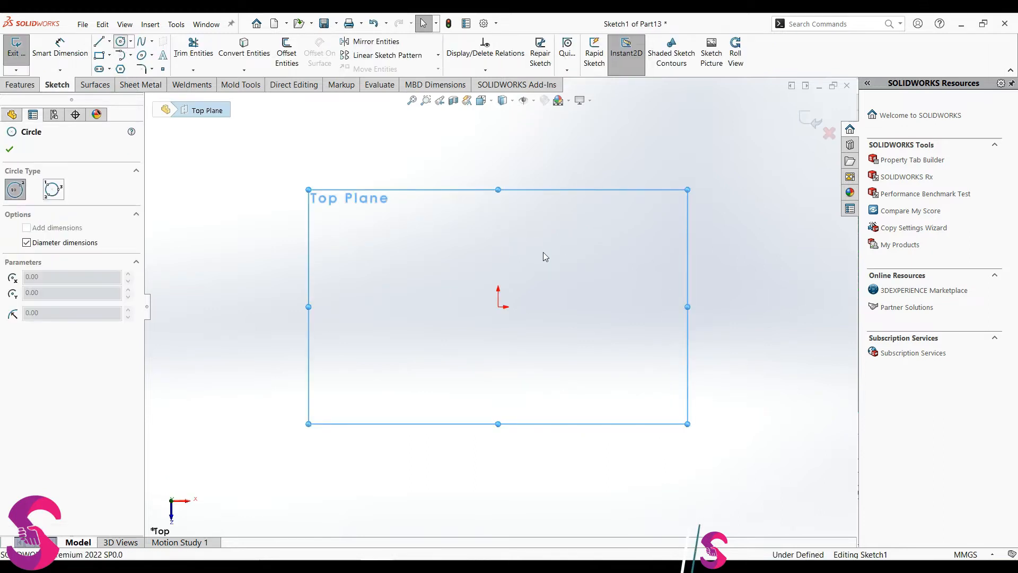
click(498, 306)
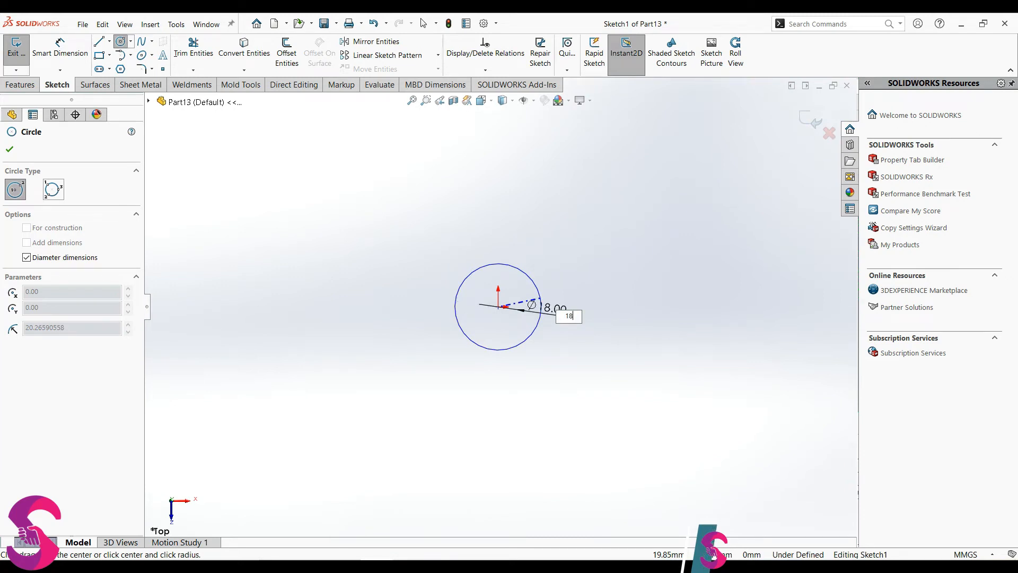
text(18)
key(Return)
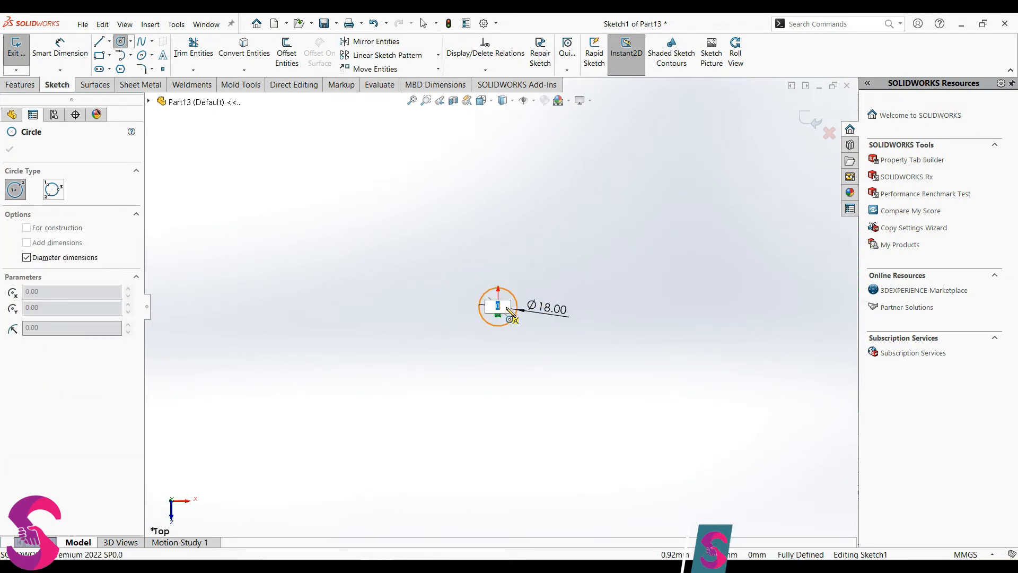
key(Return)
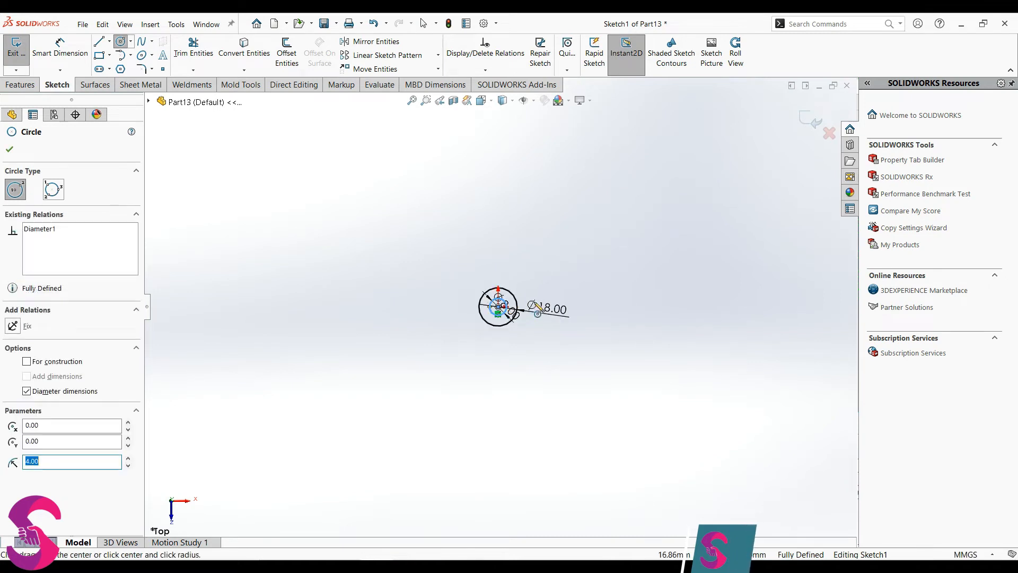
Draw a line about 22 mm long from the top of the 18 mm circle rightward, continued by a 21 mm vertical line upward.
scroll(526, 310, down, 5)
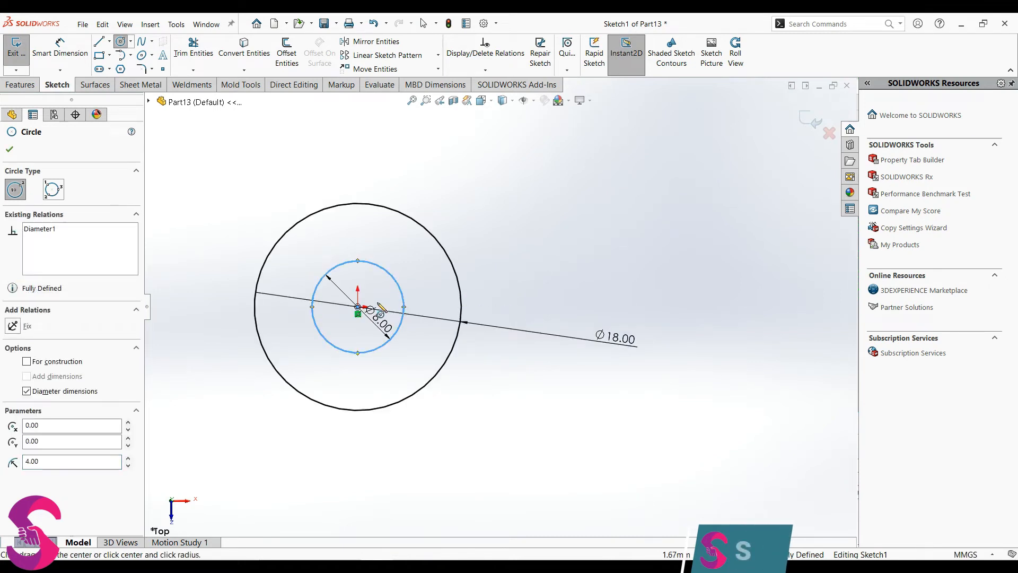
click(98, 41)
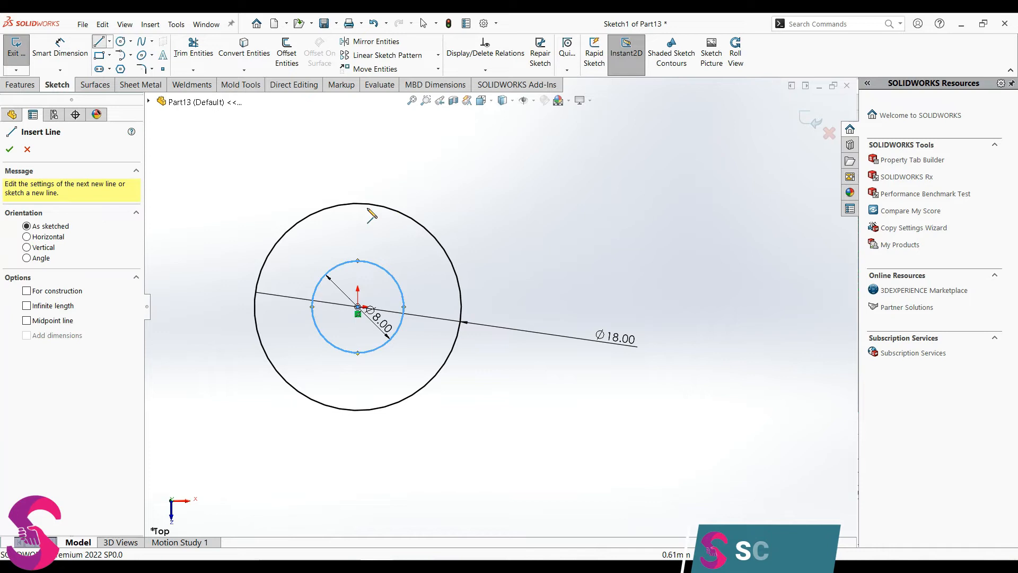
click(358, 203)
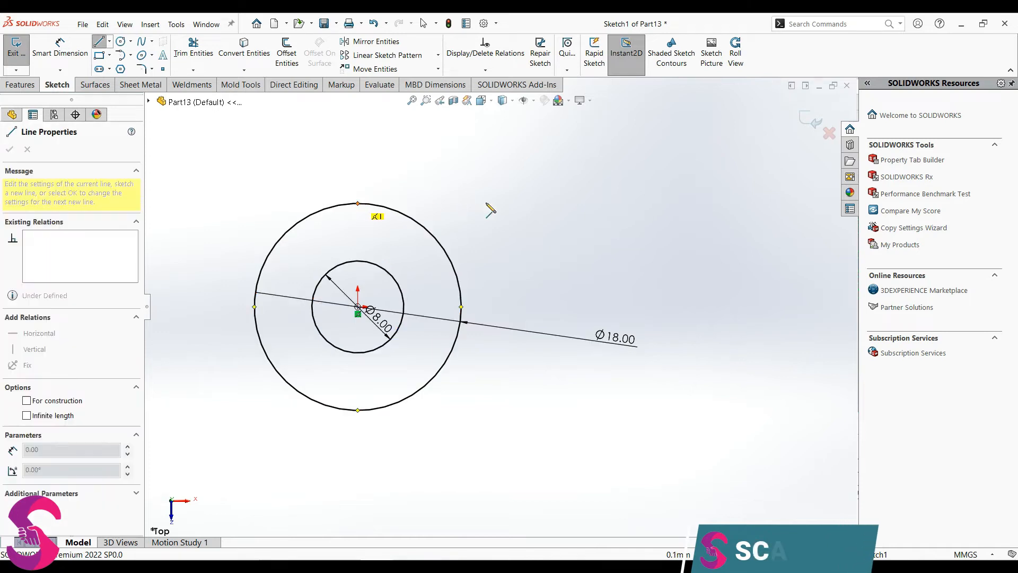
click(608, 200)
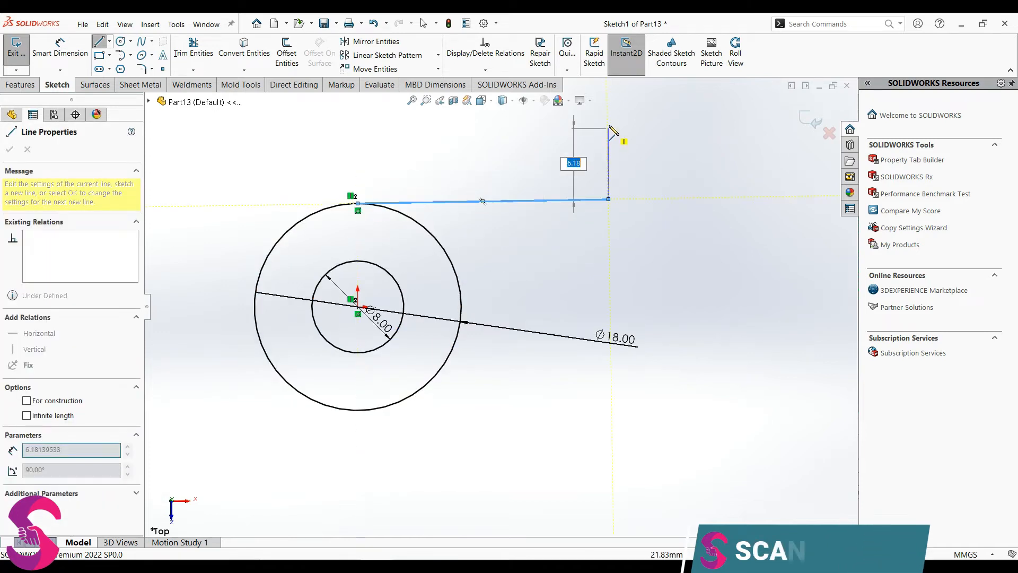
key(Escape)
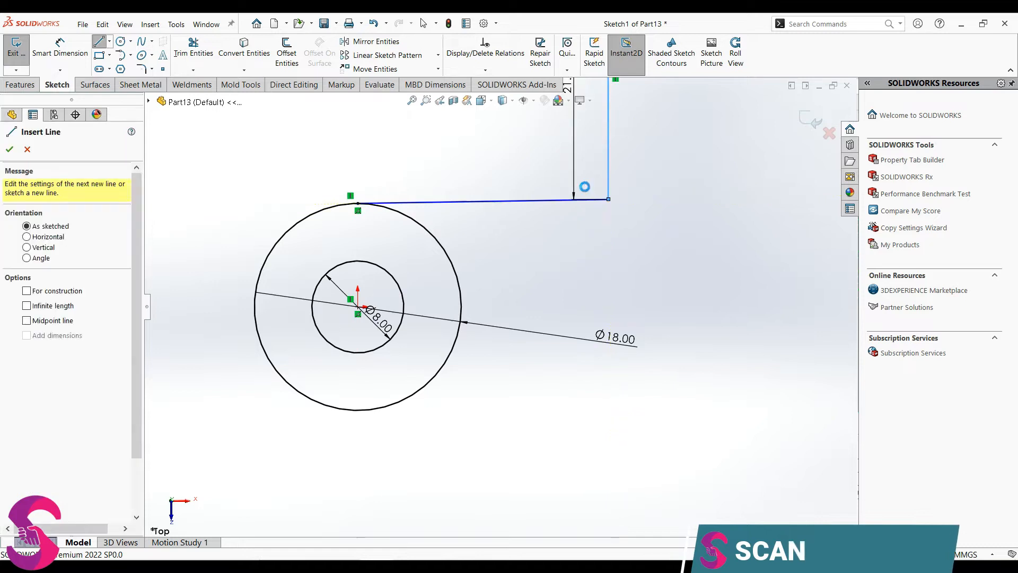
key(Escape)
Make the line running from the top of the 18 mm circle horizontal.
click(531, 202)
click(562, 156)
click(551, 239)
Continue the outline with an upper, a right and a lower line ending at the bottom of the 18 mm circle, making the lower line horizontal.
scroll(556, 268, up, 6)
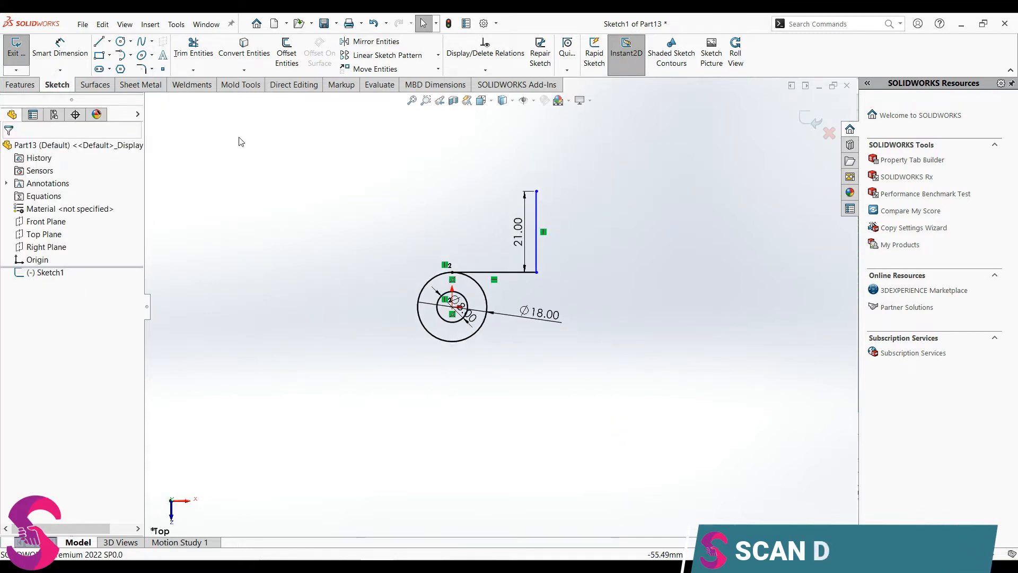
click(98, 41)
click(537, 191)
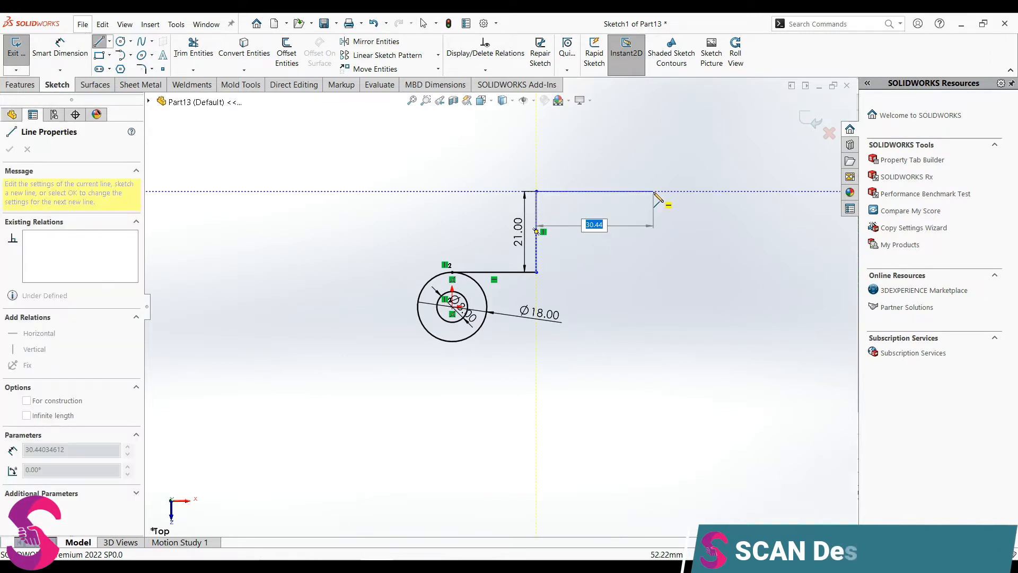
click(690, 191)
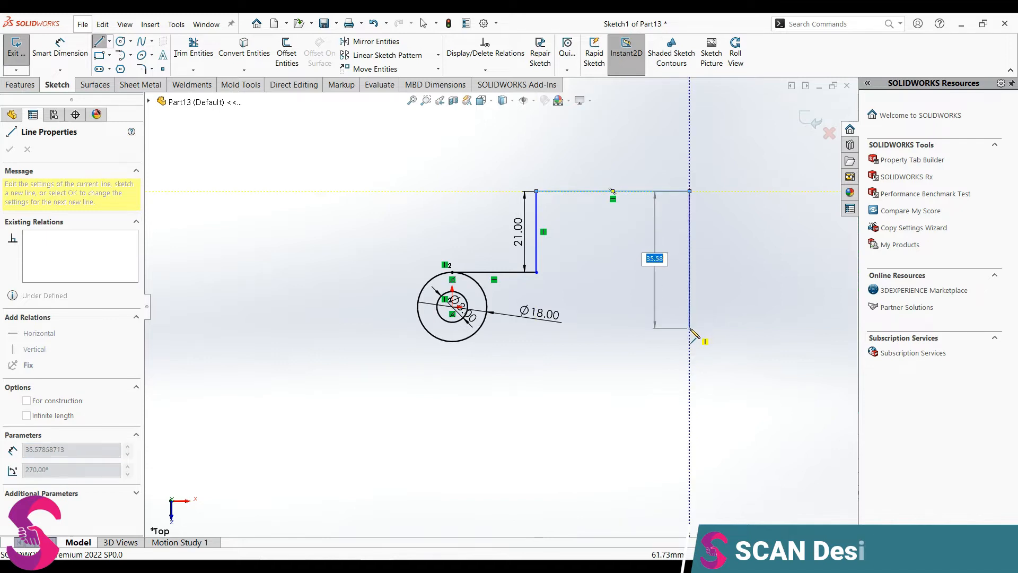
click(690, 336)
click(453, 341)
key(Escape)
click(508, 340)
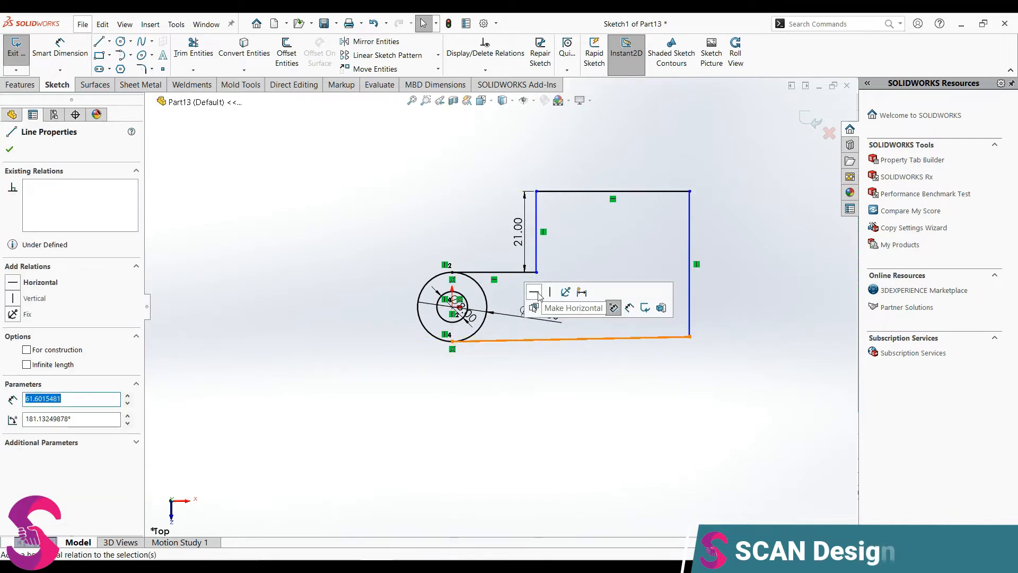
click(534, 292)
Dimension the lower horizontal line of the outline at 64 mm.
right_drag(662, 368, 625, 291)
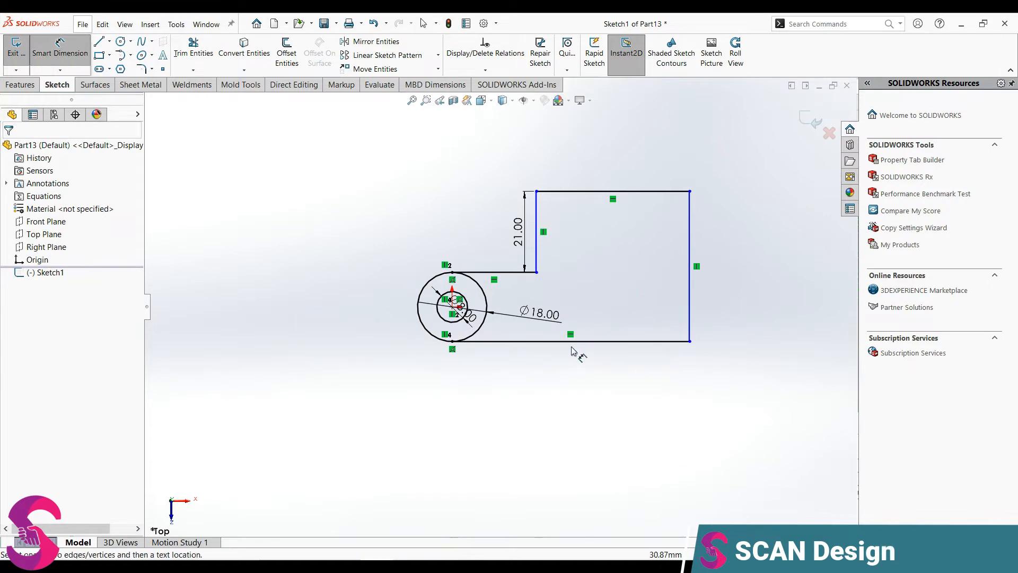
click(596, 341)
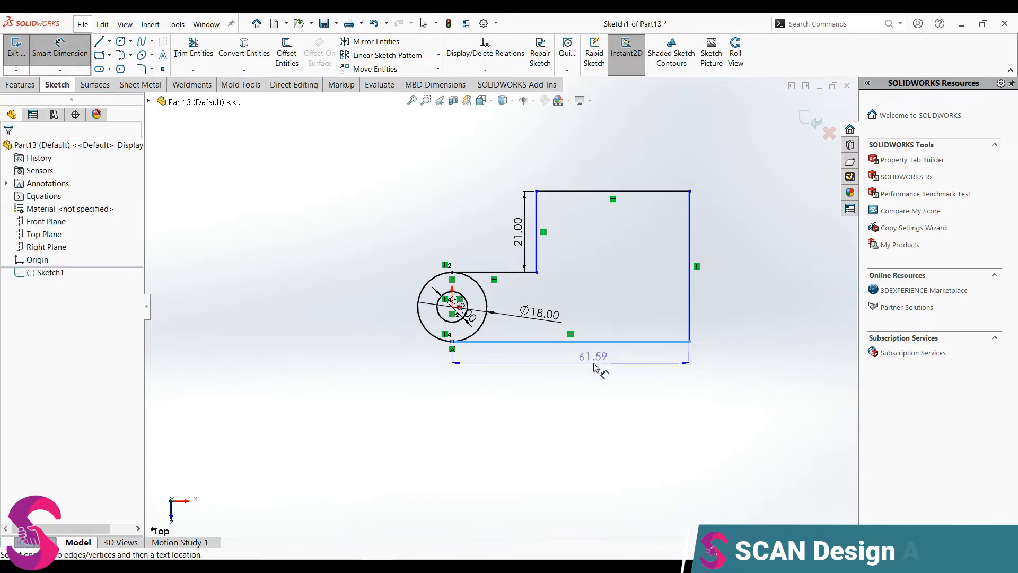
click(594, 363)
text(64)
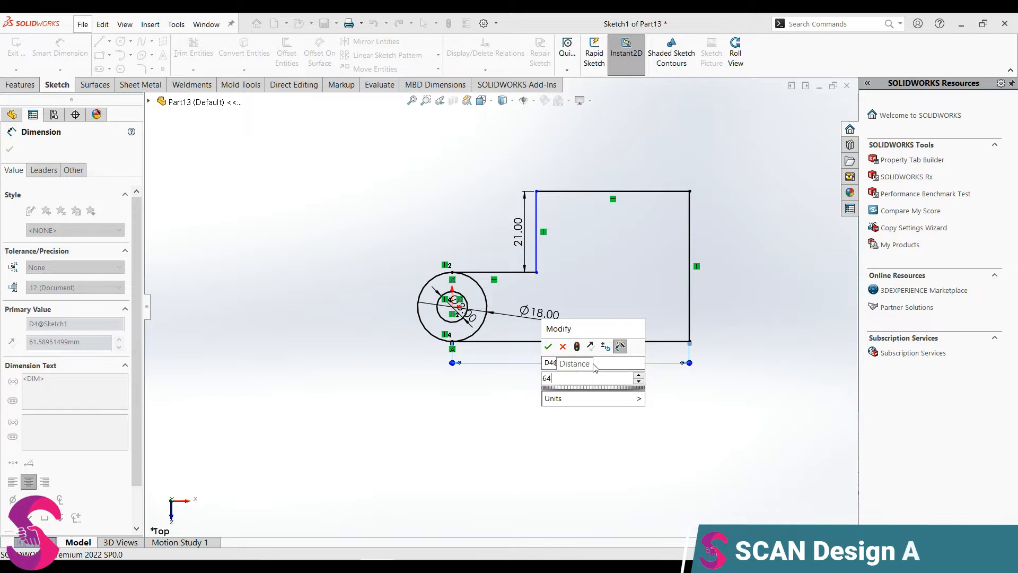
key(Return)
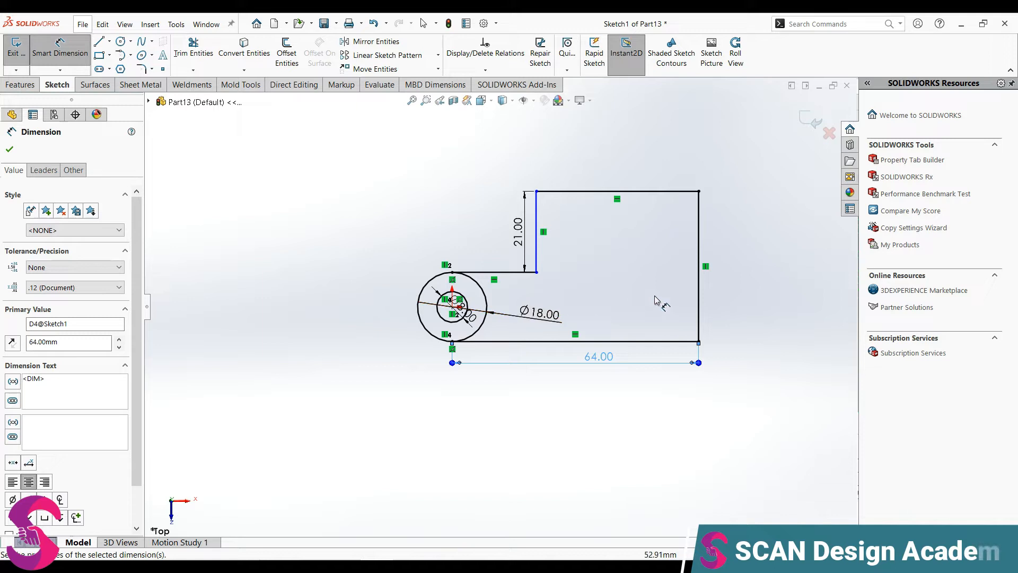
Dimension the short horizontal line running from the top of the 18 mm circle at 30 mm.
scroll(685, 265, up, 2)
scroll(539, 246, down, 3)
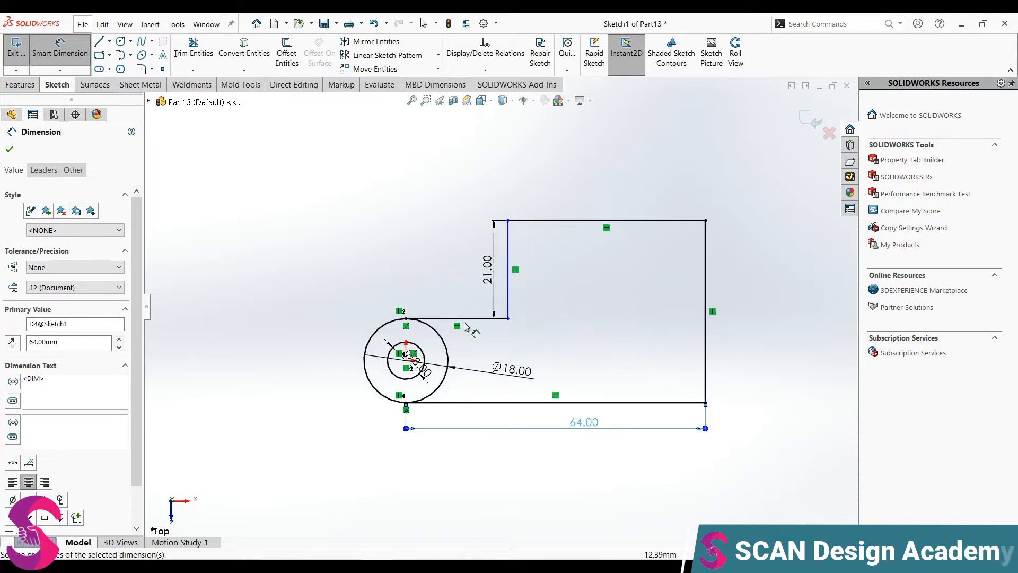
click(466, 319)
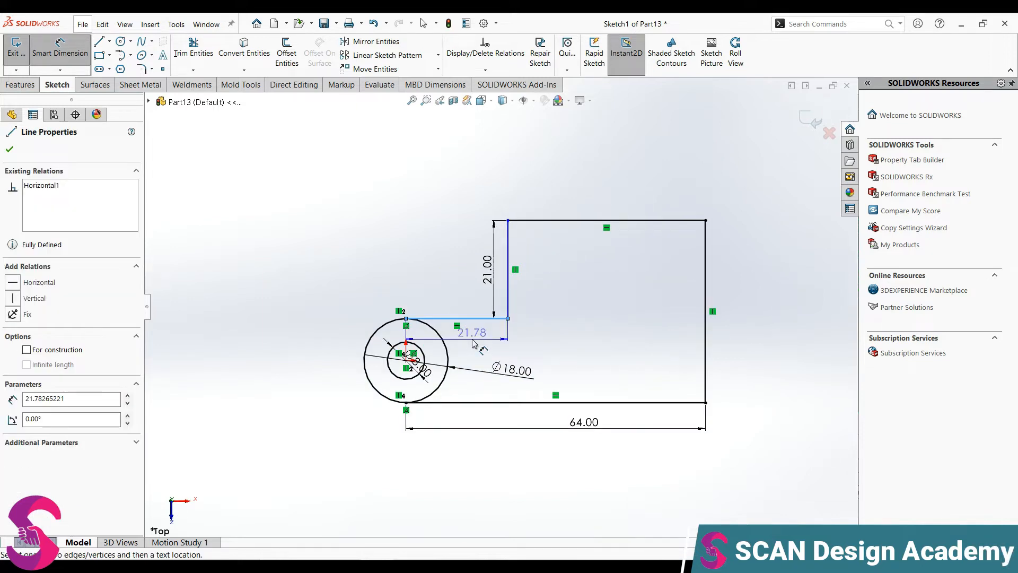
click(468, 334)
text(30)
key(Return)
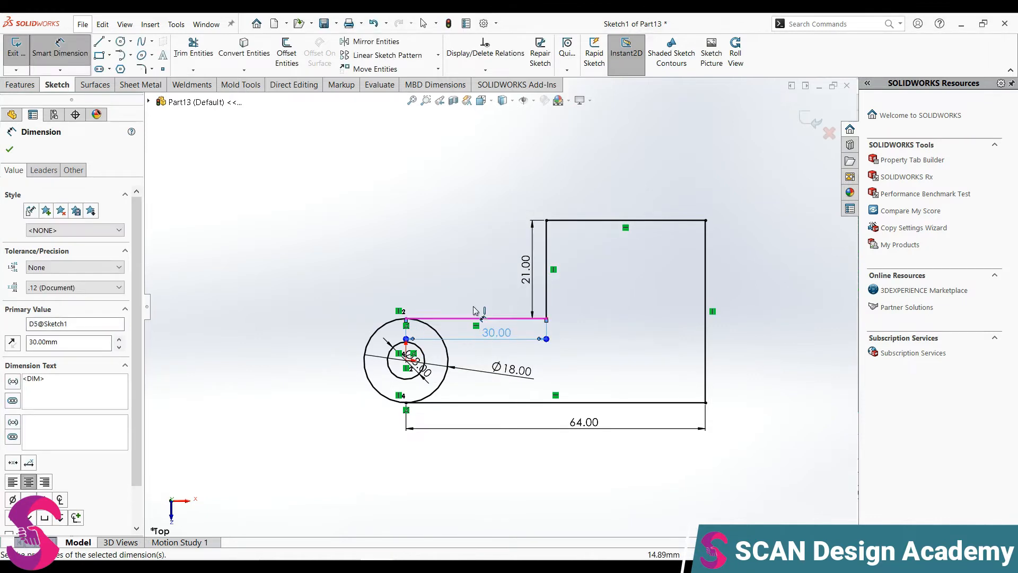
Set the length of the short horizontal line beside the circles to 25 mm.
click(510, 372)
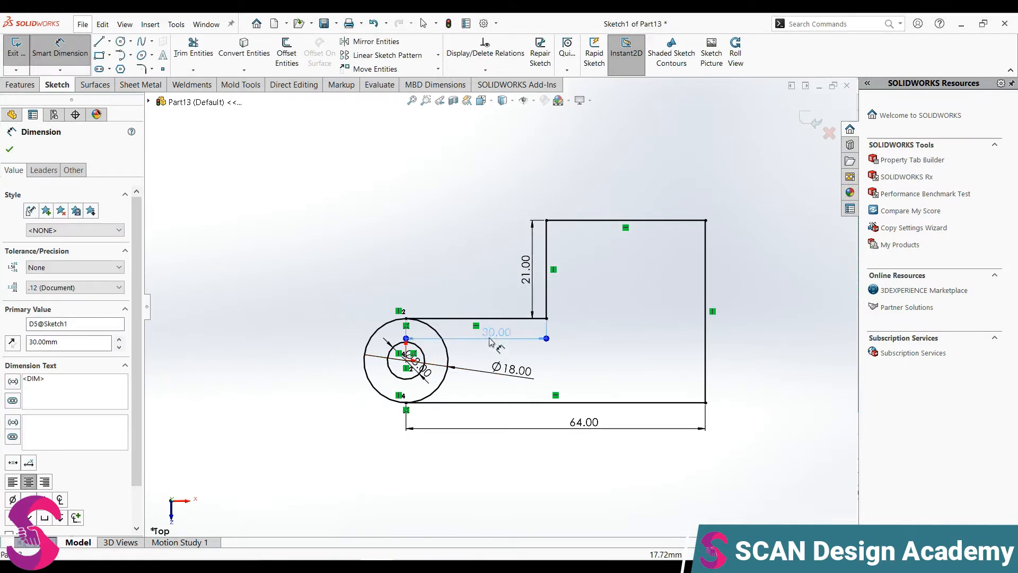
text(25)
key(Return)
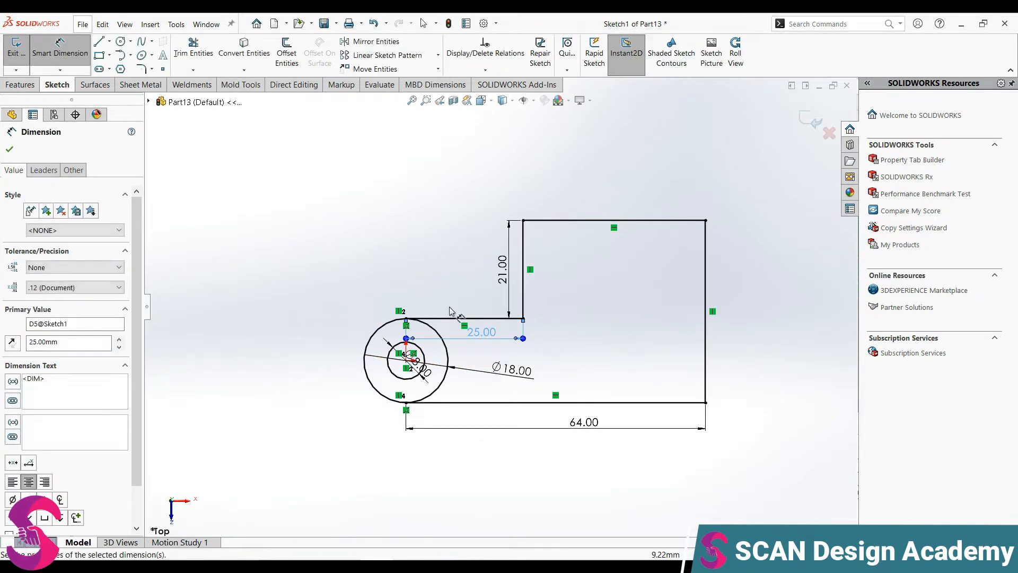
Draw a rectangle 30 mm wide and 15 mm high inside the right part of the outline.
click(99, 56)
click(567, 301)
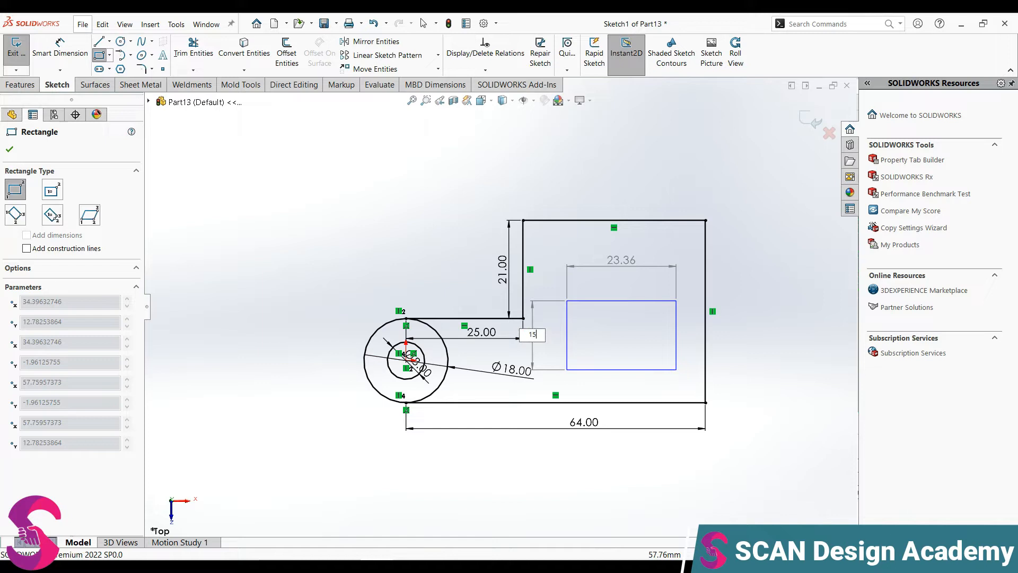
text(15)
key(Return)
text(30)
key(Return)
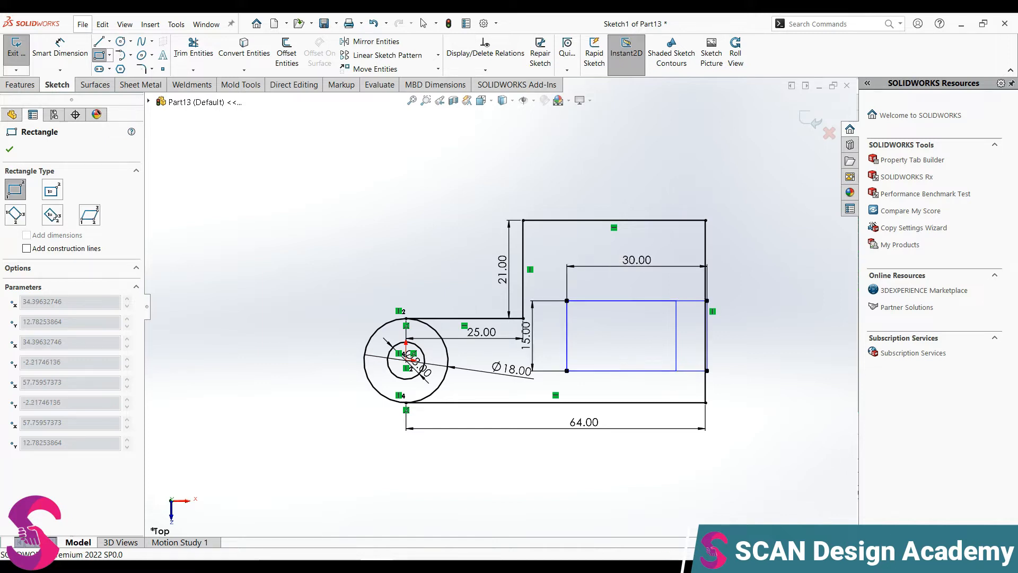
key(Escape)
Dimension the gap between the rectangle's left side and the outline's 21 mm vertical line at 6 mm.
right_drag(571, 478, 572, 424)
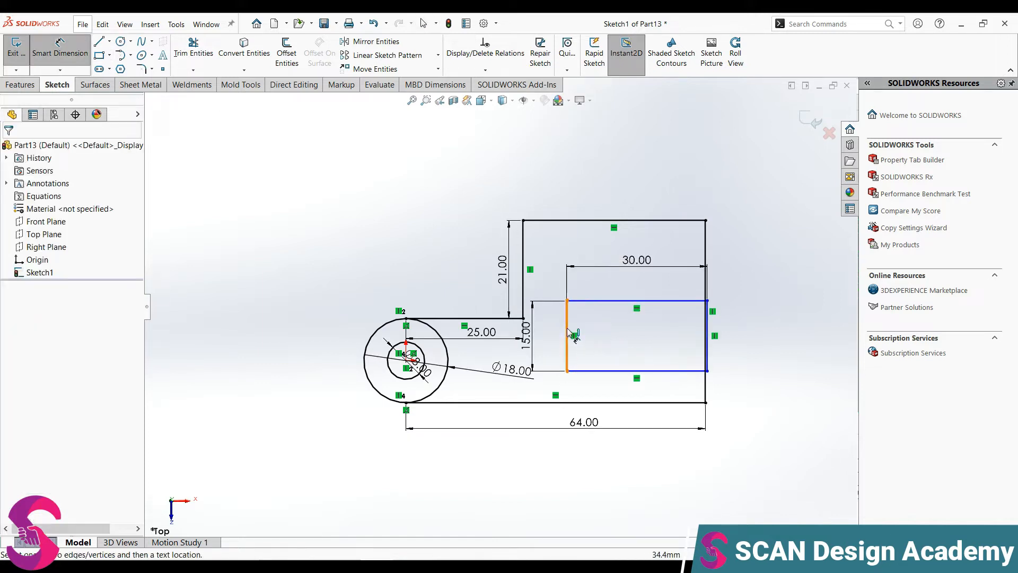
click(567, 331)
click(524, 289)
click(546, 291)
text(6)
key(Return)
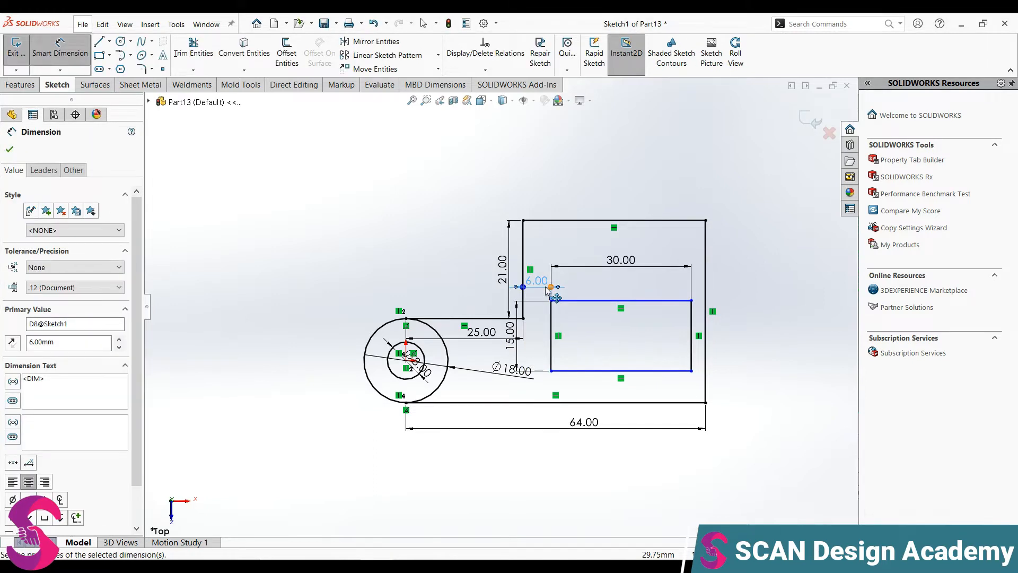
Dimension the gap between the rectangle's lower side and the outline's lower line at 6 mm.
click(578, 371)
click(572, 405)
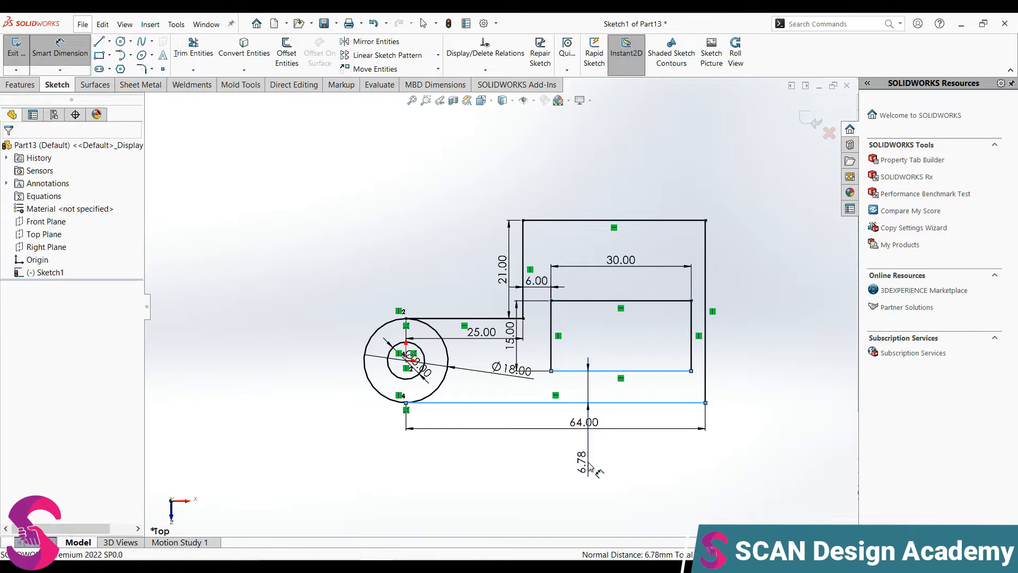
click(588, 465)
text(6)
key(Return)
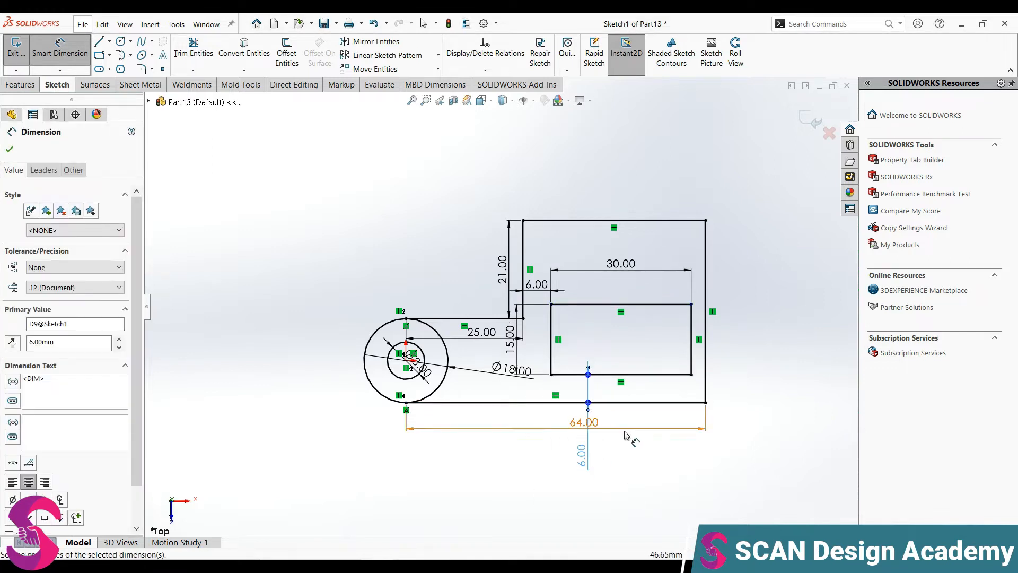
click(691, 353)
click(706, 357)
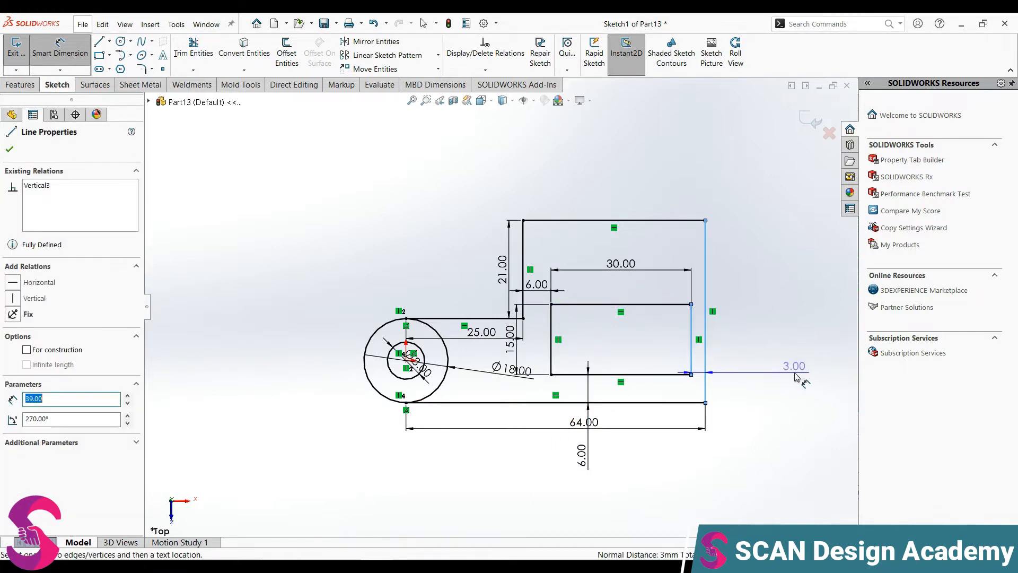
key(Escape)
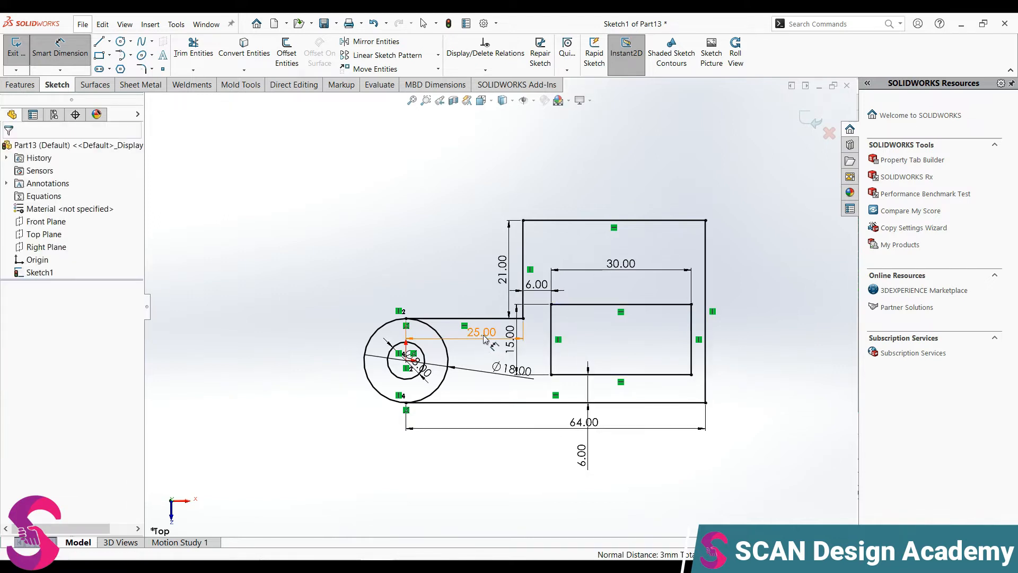
Delete the 25 mm dimension and dimension the gap between the right sides of the rectangle and the outline at 6 mm.
key(Escape)
key(Delete)
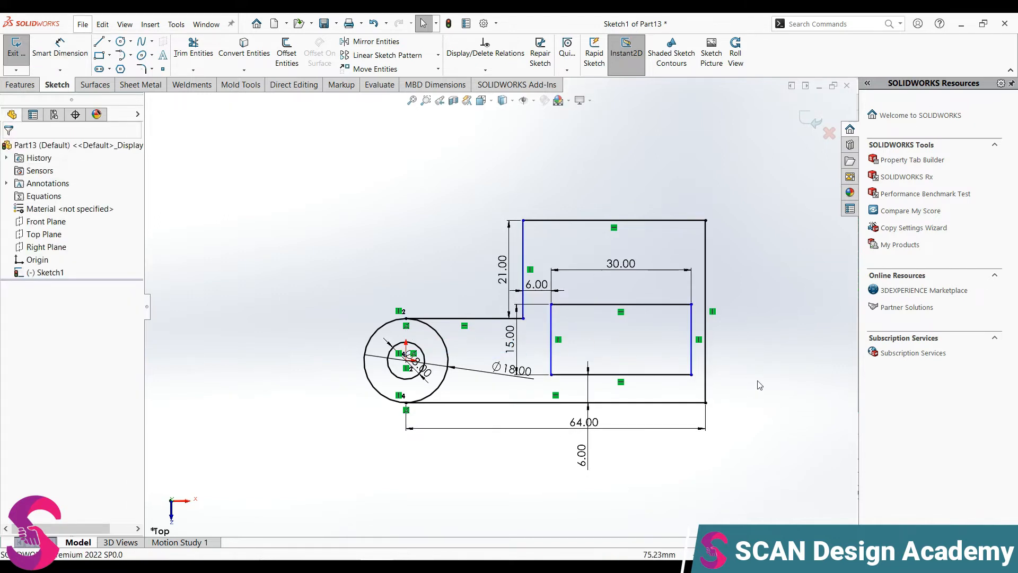
right_drag(759, 383, 743, 302)
click(692, 354)
click(706, 359)
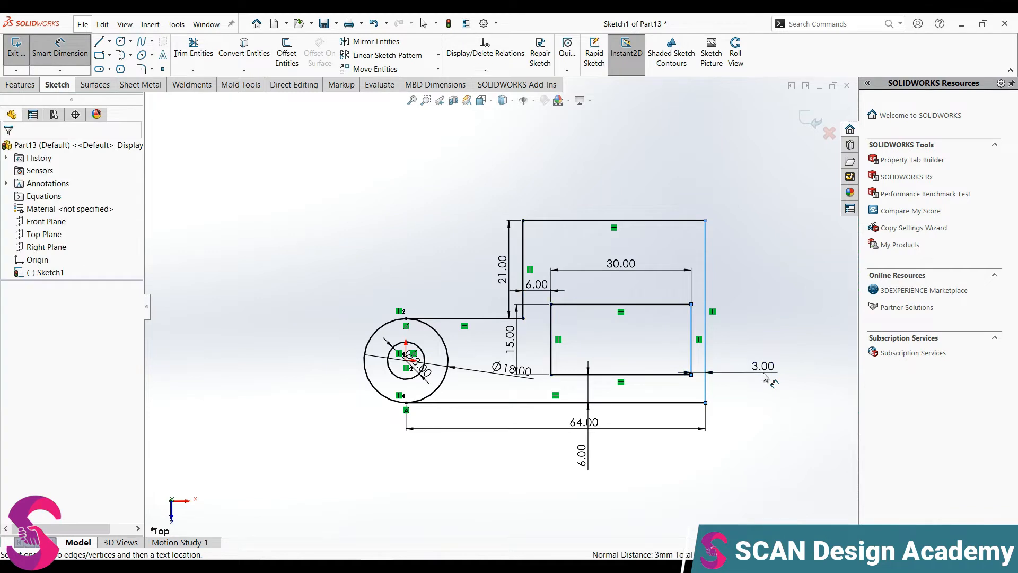
click(764, 376)
text(6)
key(Return)
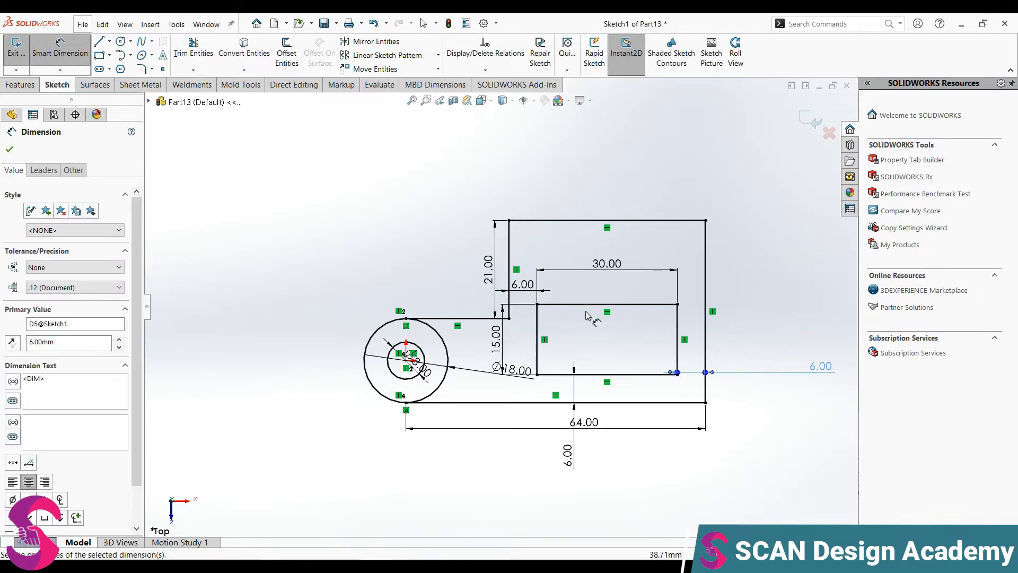
scroll(576, 289, up, 1)
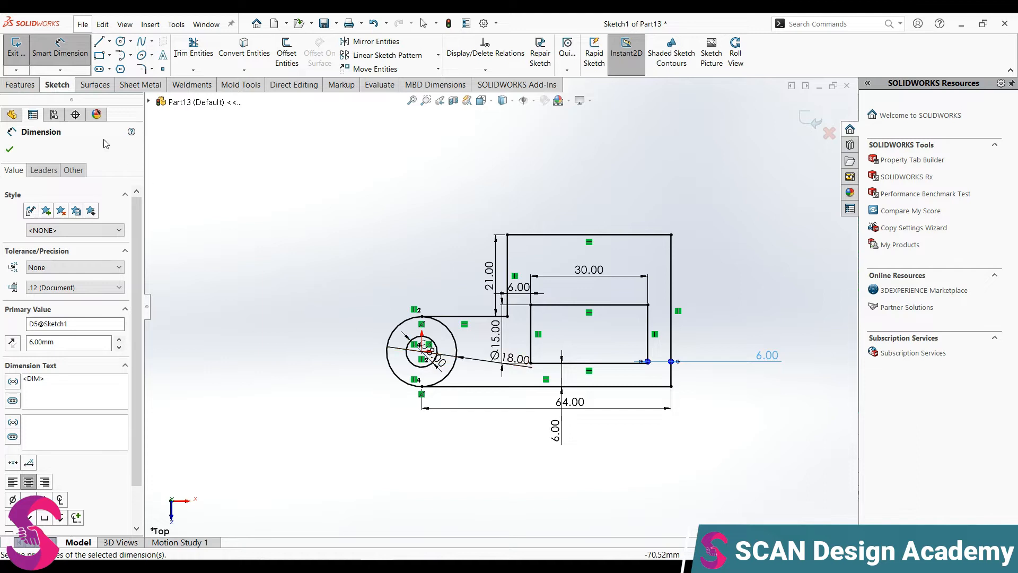
Trim away the outer circle's arc inside the outline and extrude the profile 24 mm.
click(193, 49)
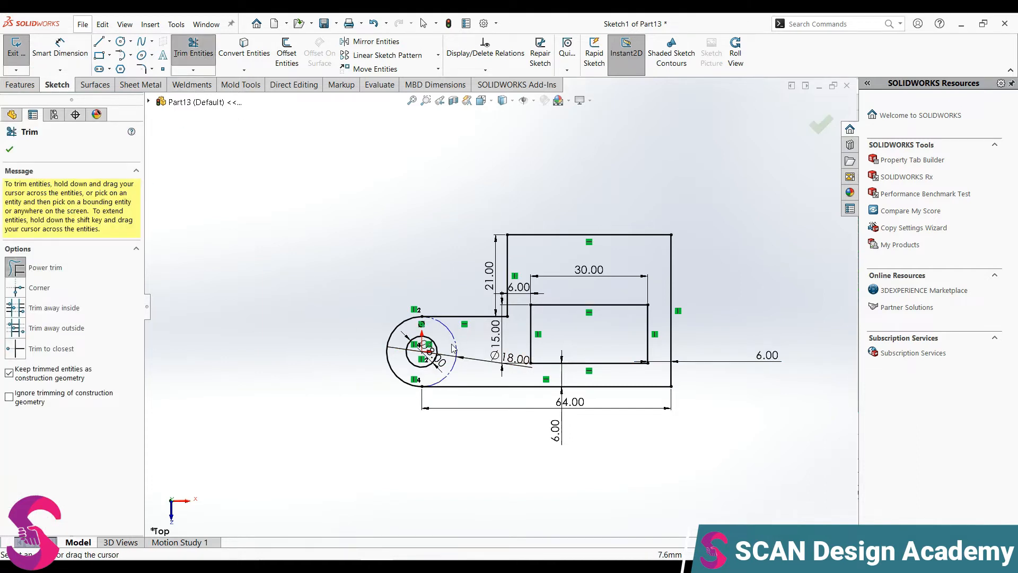
click(20, 85)
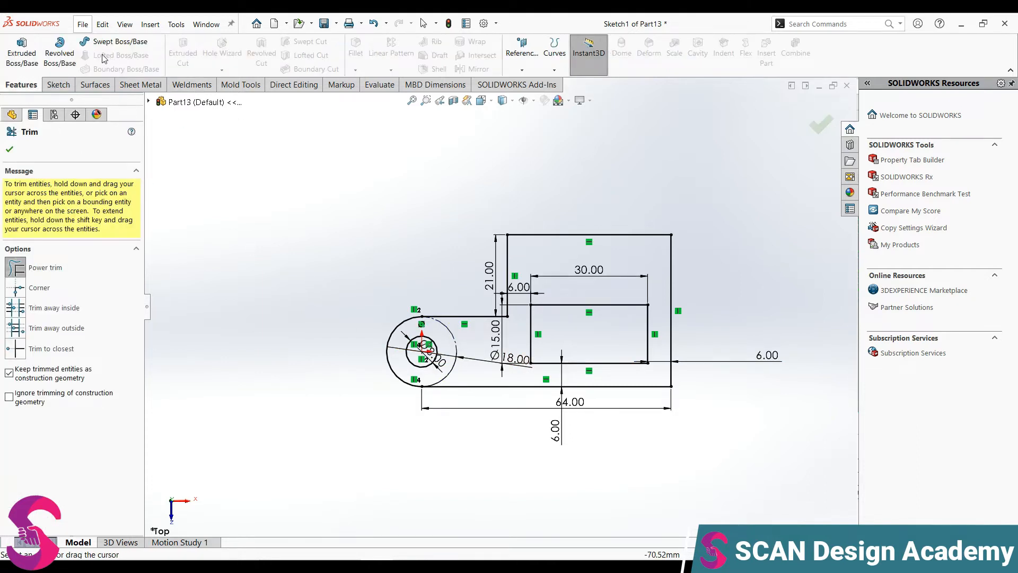
click(33, 53)
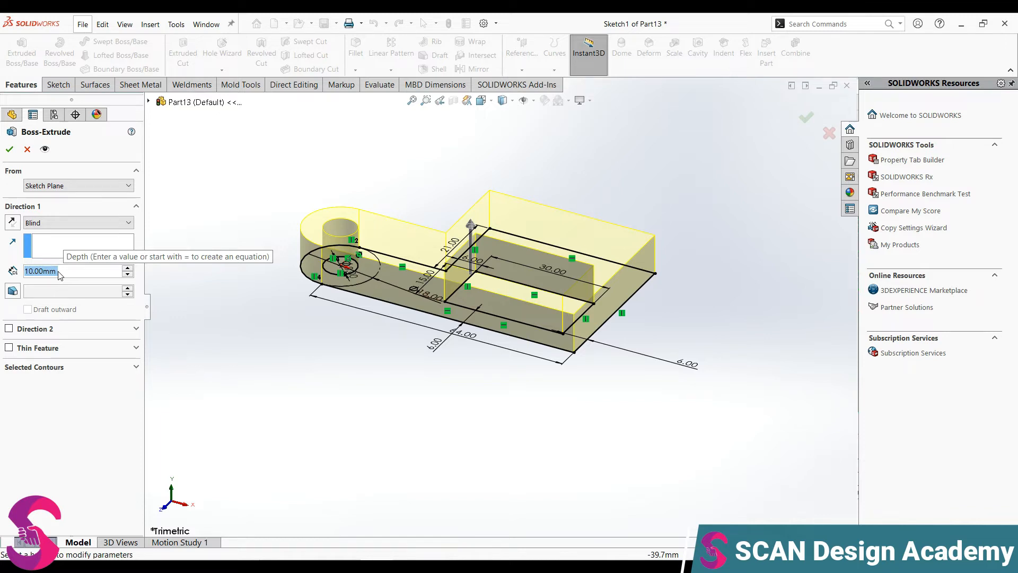
text(24)
key(Return)
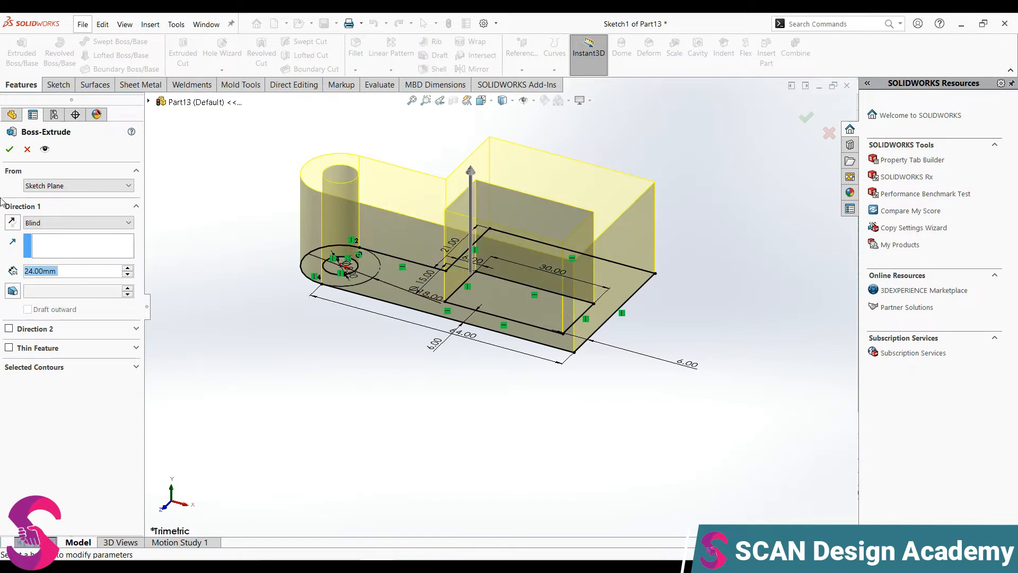
click(9, 149)
Start a sketch on the flat outer face of the block's wide part and set the Front view.
mouse_move(552, 372)
middle_down()
mouse_move(464, 377)
mouse_move(468, 427)
mouse_move(416, 505)
mouse_move(412, 396)
middle_up()
click(444, 345)
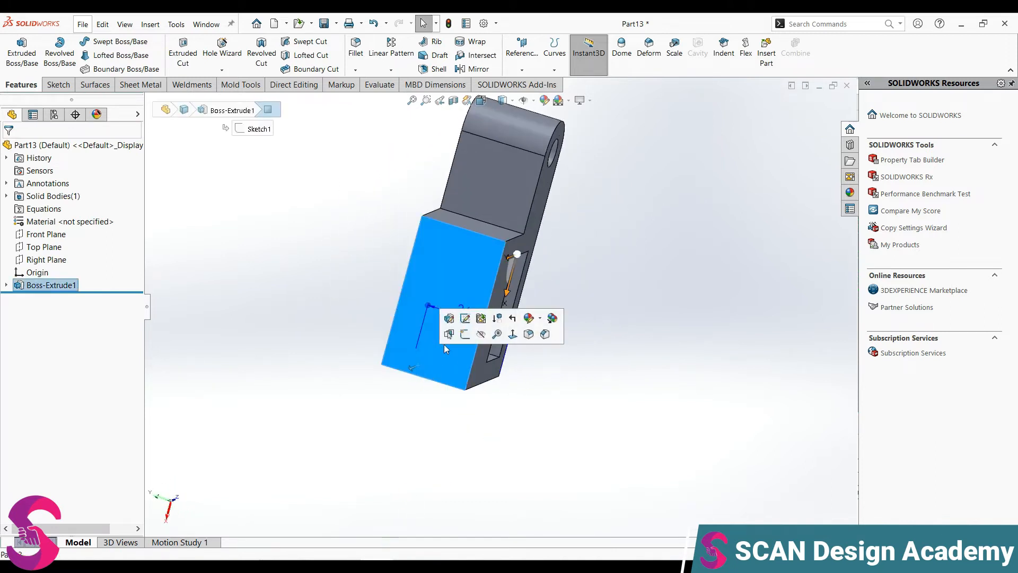
click(461, 336)
key(space)
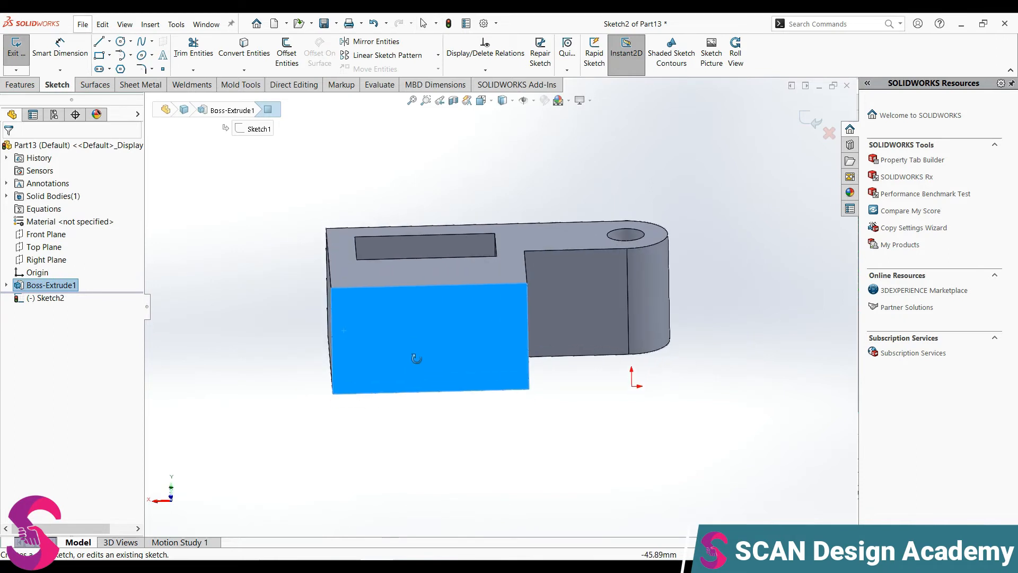
click(325, 303)
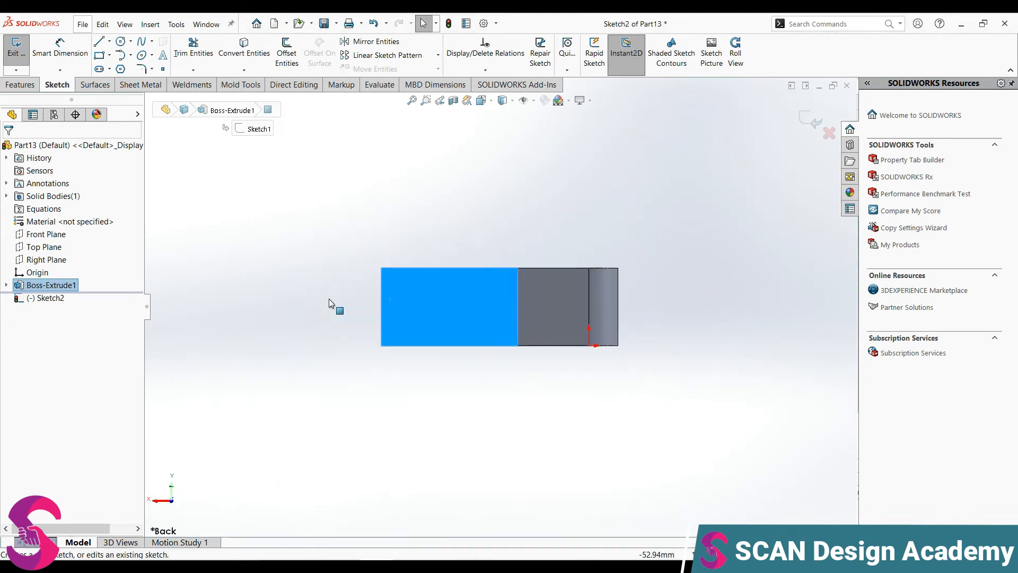
middle_drag(393, 306, 603, 383)
key(space)
click(403, 342)
Sketch an angled lug outline from the block's upper edge with a slanted line, a tangent arc and a line to the lower right corner.
key(l)
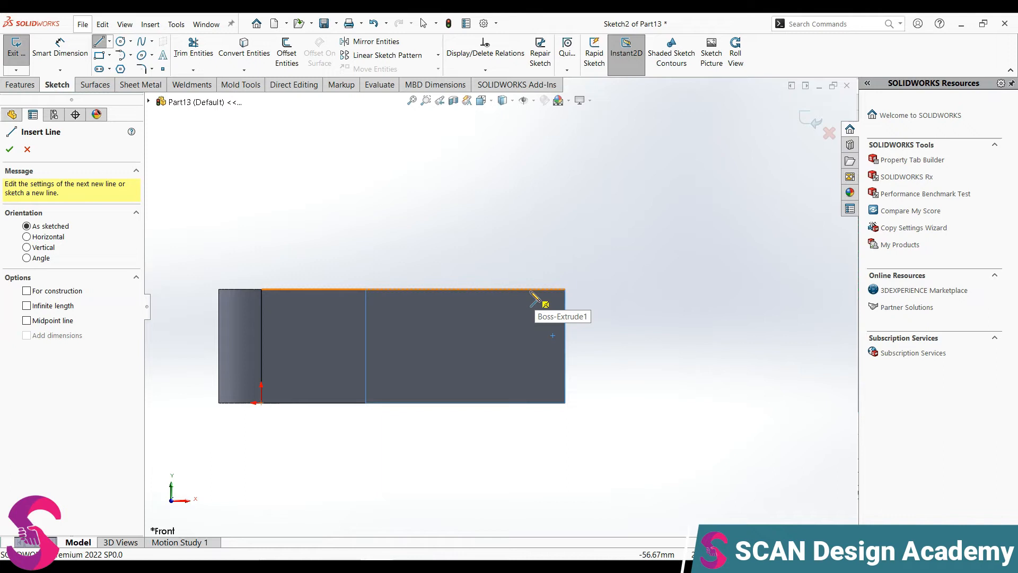
mouse_move(531, 291)
mouse_down()
mouse_move(610, 187)
mouse_move(602, 190)
mouse_up()
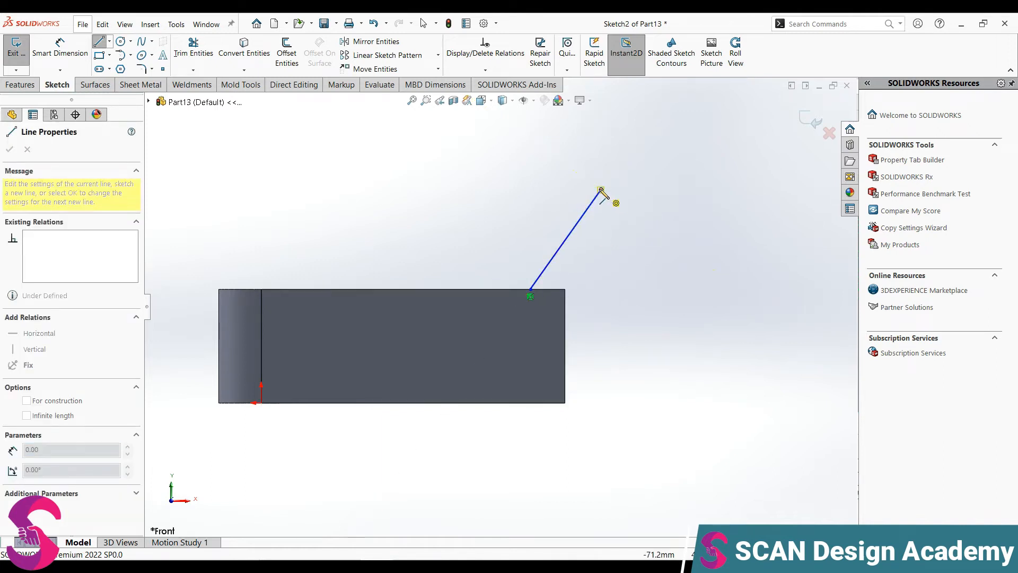
click(668, 237)
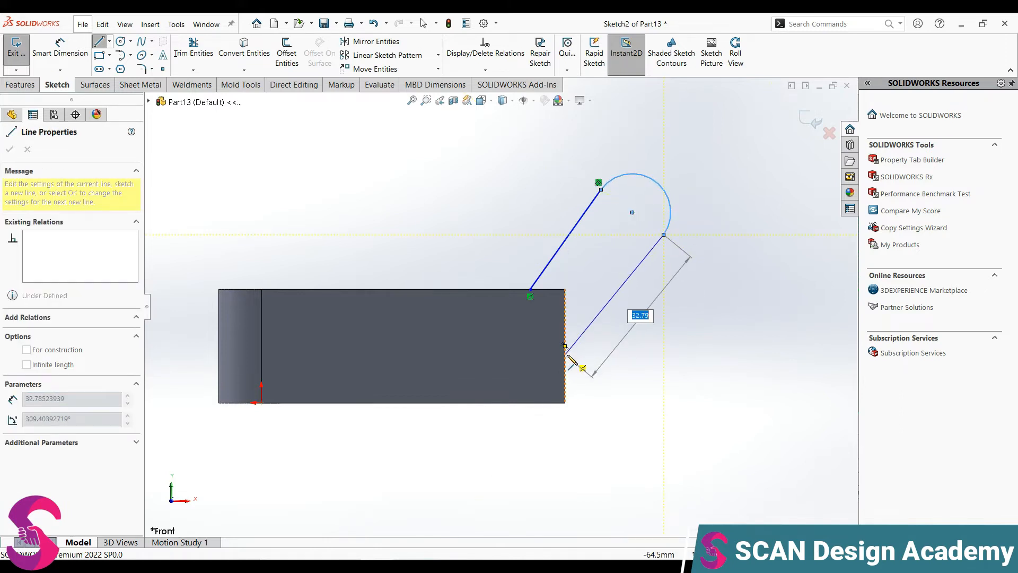
click(565, 403)
key(Escape)
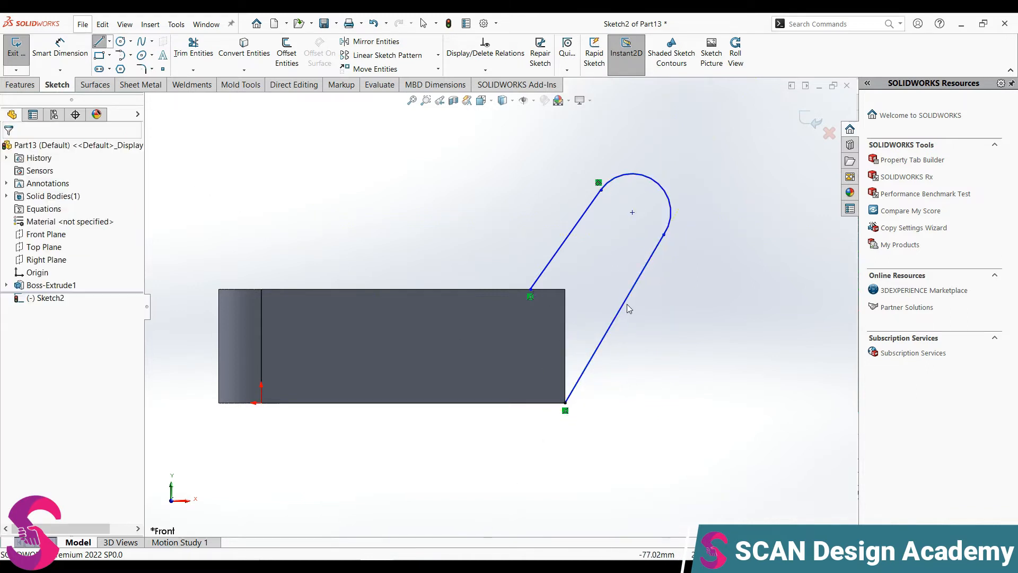
Make the two slanted lines of the lug outline parallel.
click(625, 304)
ctrl+click(564, 241)
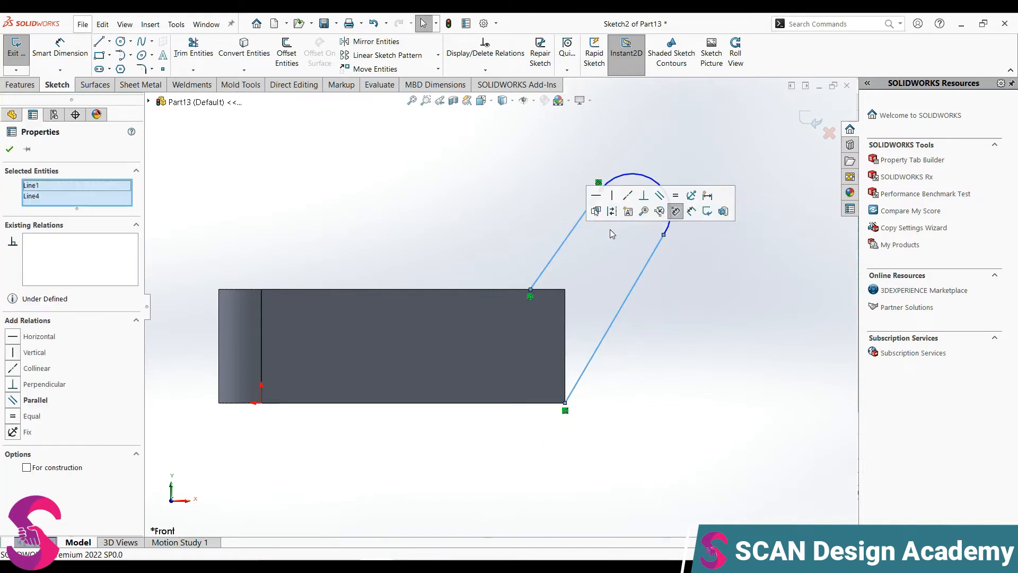
click(677, 253)
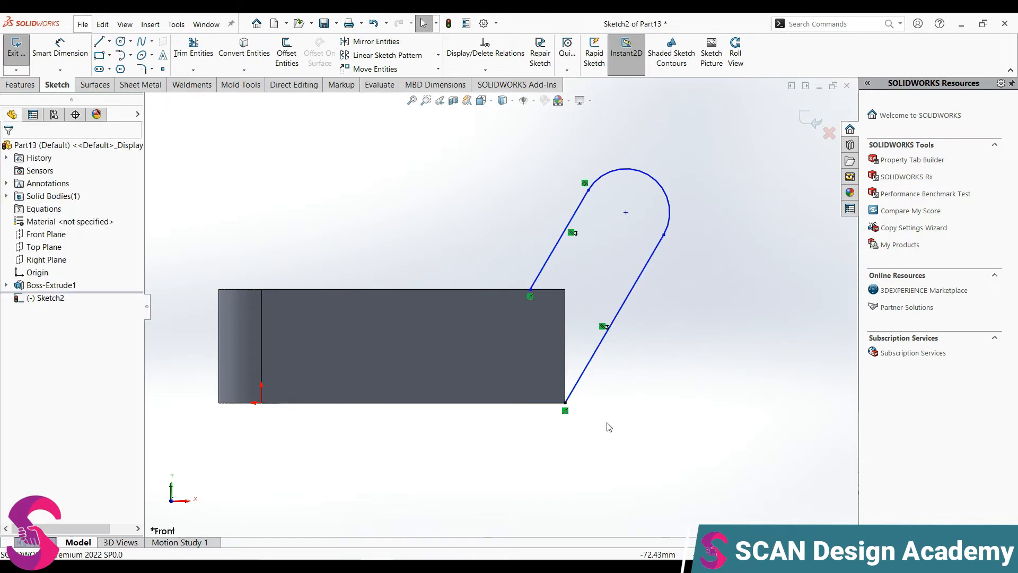
Close the lug outline with lines along the block's upper edge and right edge, and restore the Front view.
click(98, 41)
click(531, 290)
click(565, 290)
click(565, 403)
middle_drag(564, 413, 544, 373)
key(space)
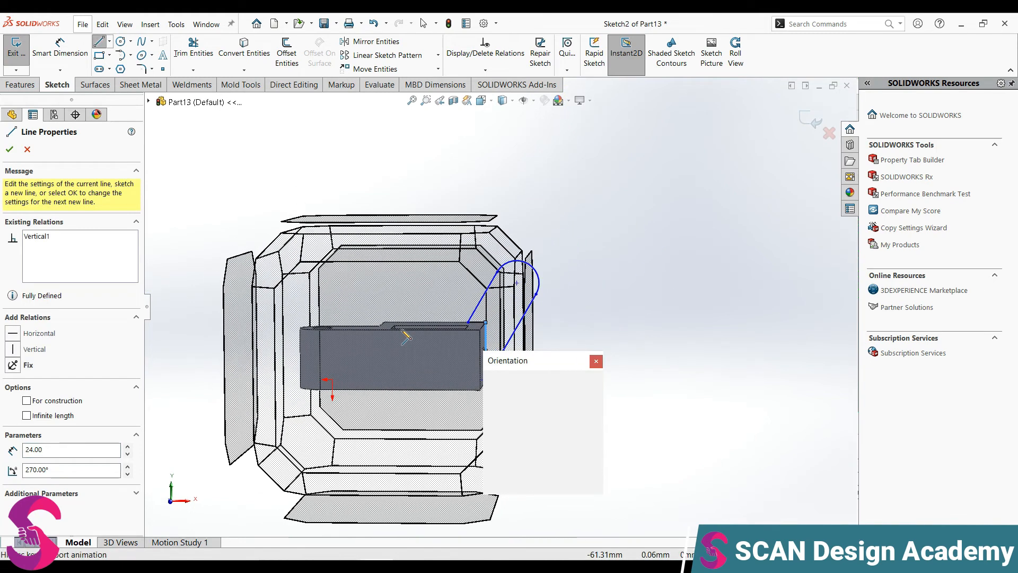
click(523, 368)
key(d)
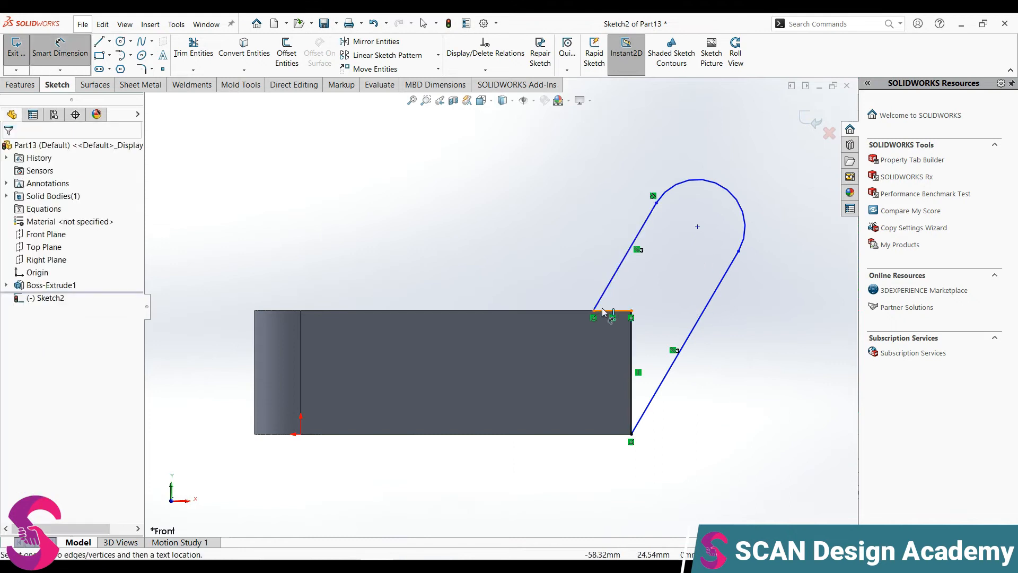
click(611, 311)
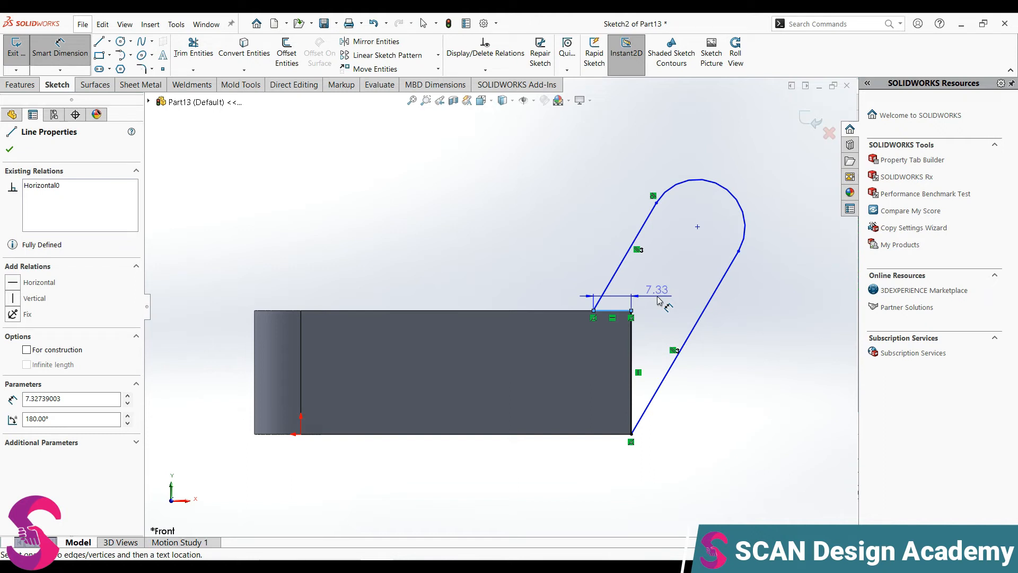
key(Escape)
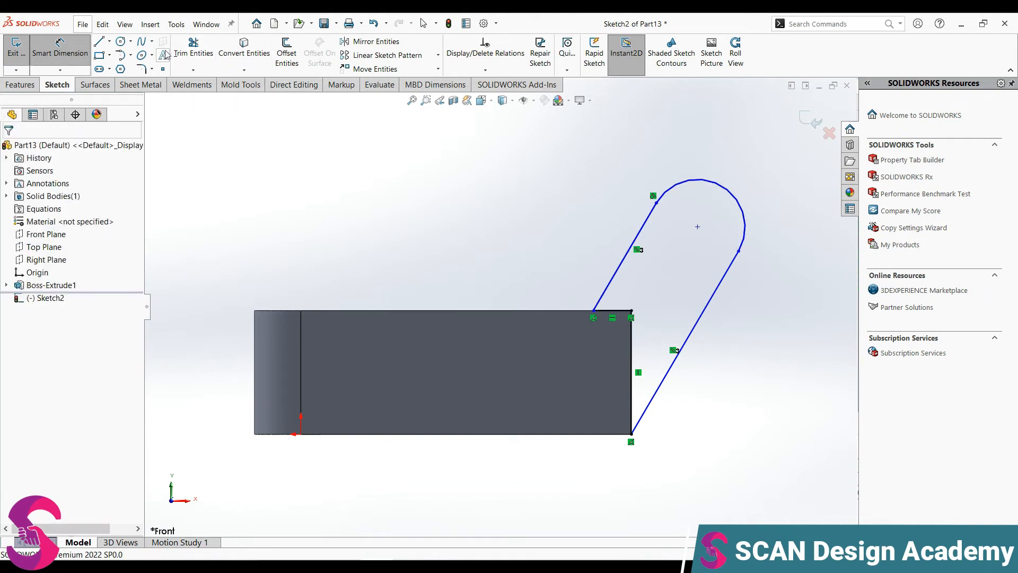
Draw a 9 mm diameter circle concentric with the lug's end arc.
click(122, 43)
click(698, 226)
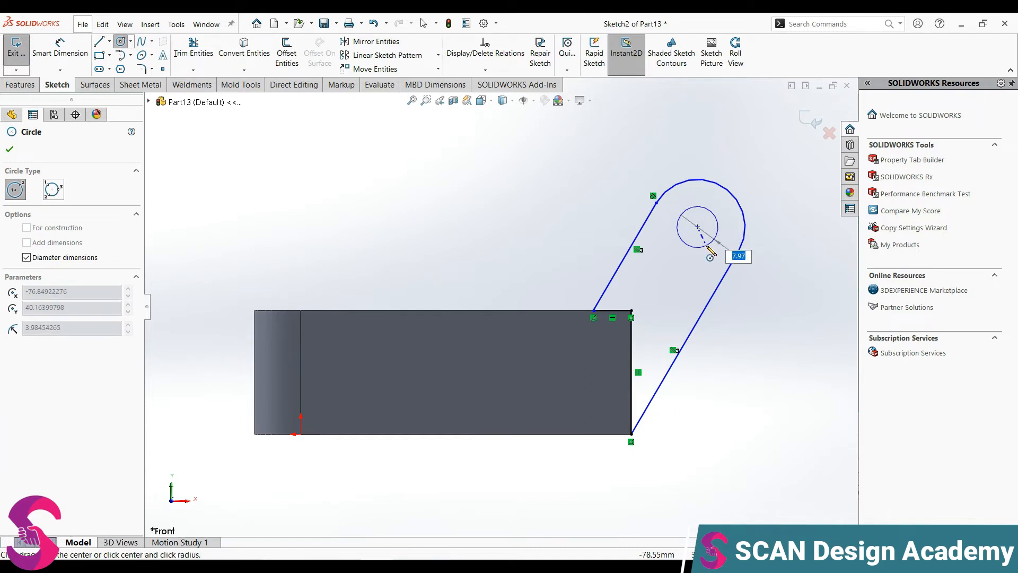
key(Return)
key(Escape)
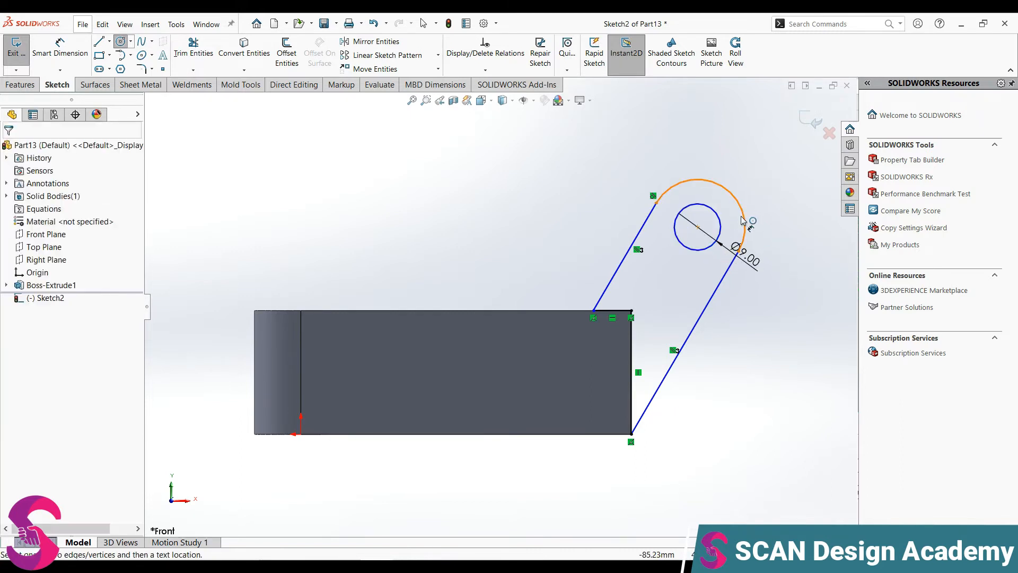
Dimension the lug's end arc with a radius of 9 mm.
key(d)
click(741, 204)
click(776, 212)
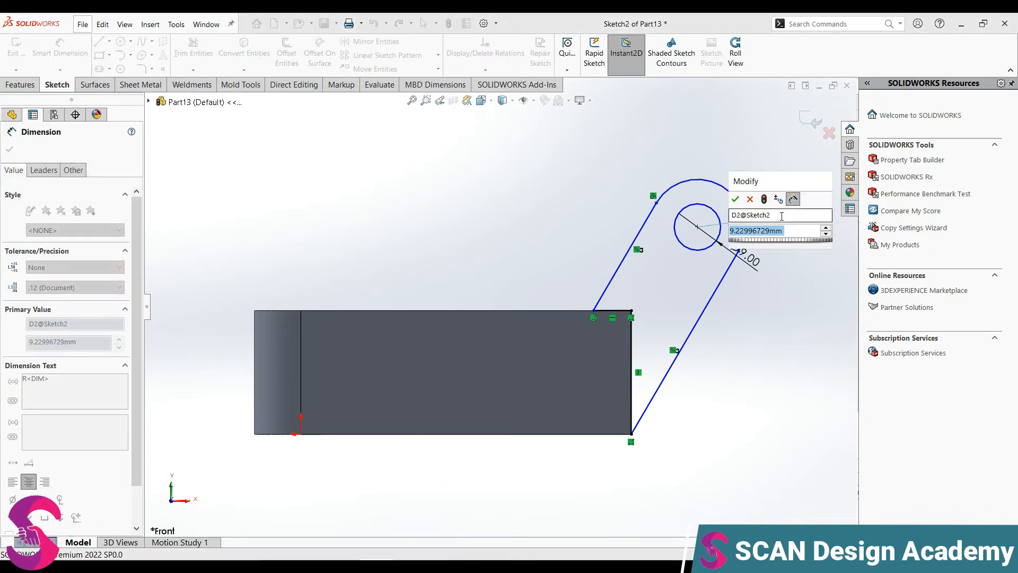
text(9)
key(Return)
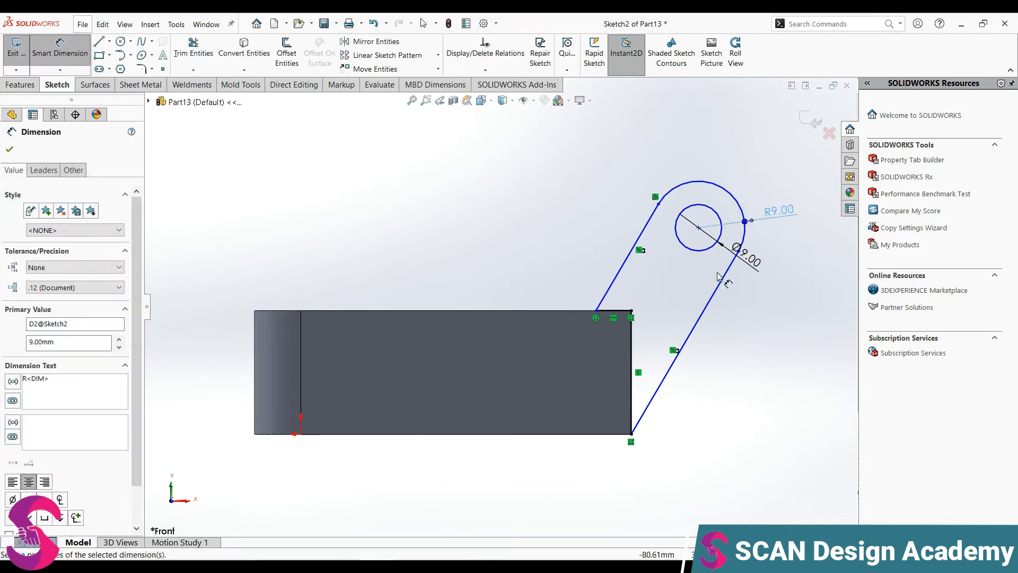
Dimension the height of the lug circle's centre above the block's upper edge at 14 mm.
click(698, 228)
click(618, 310)
click(755, 310)
text(14)
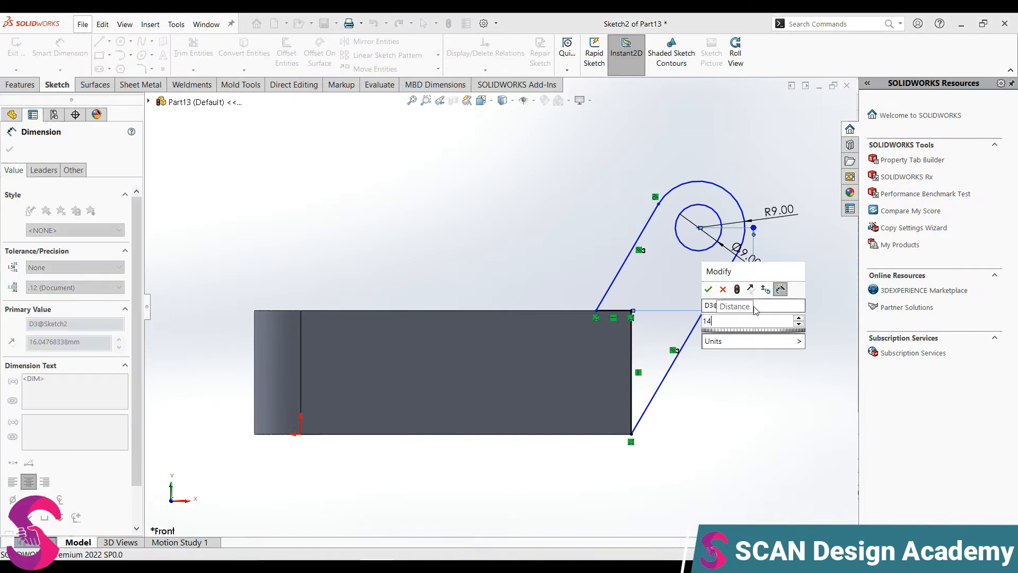
key(Return)
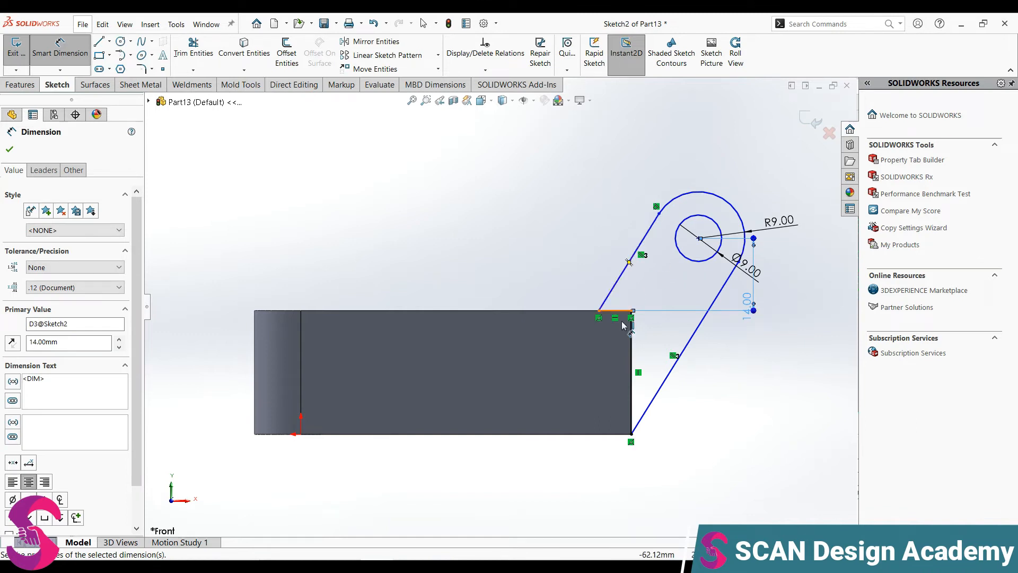
Change the height of the lug circle's centre above the block to 6 mm.
double_click(749, 307)
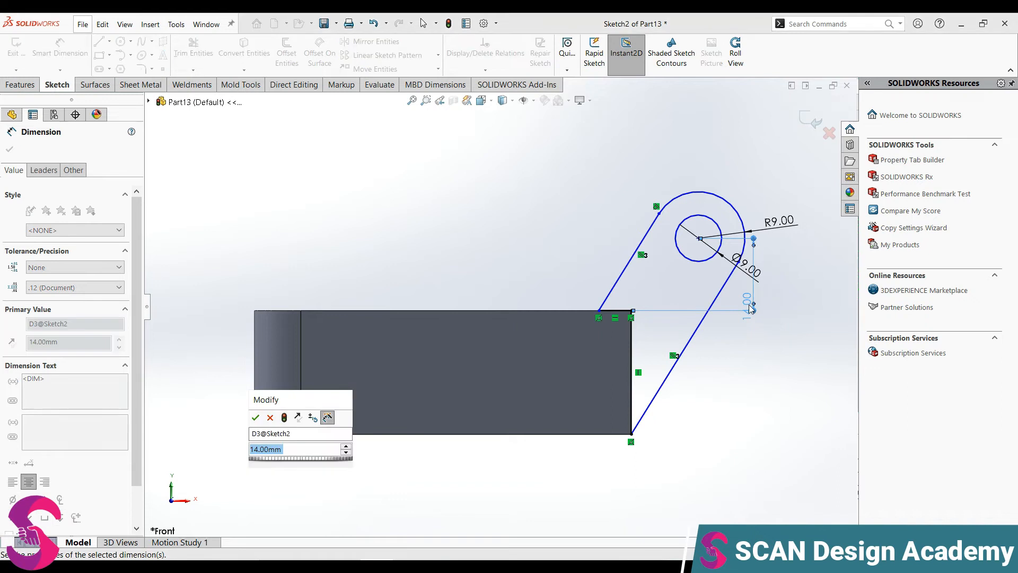
click(308, 432)
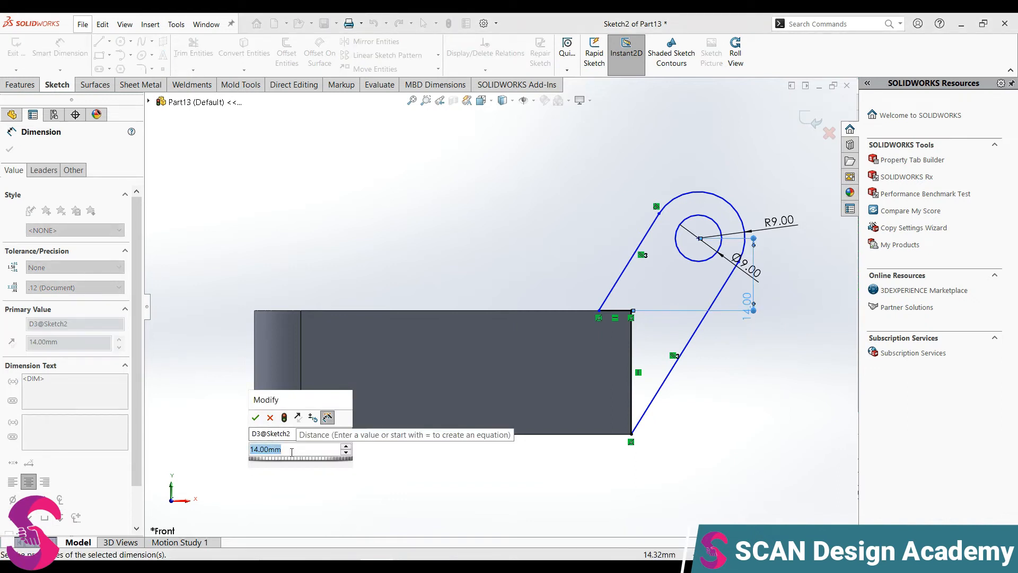
text(6)
key(Return)
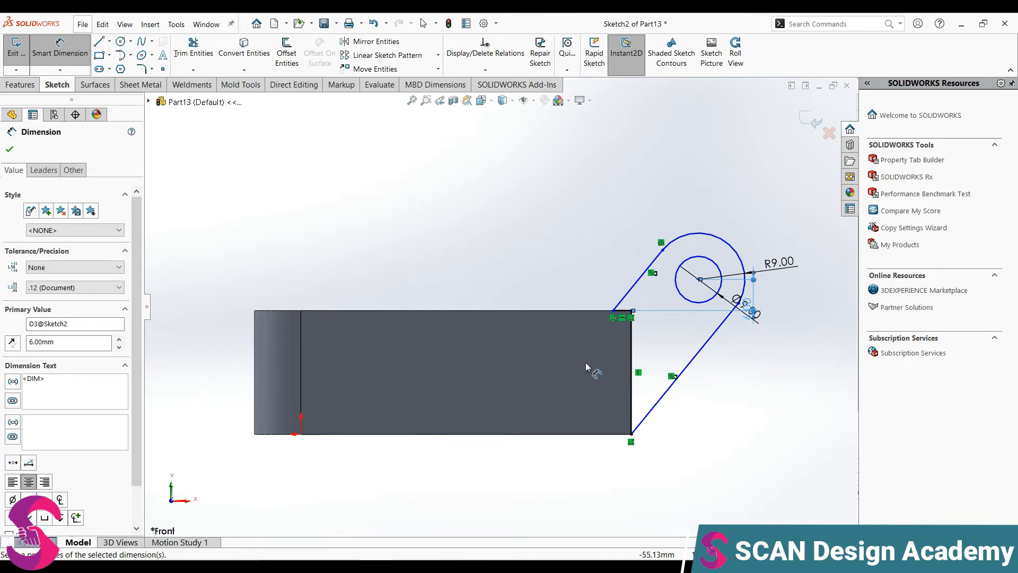
Draw a 6 mm diameter circle on the block's face, inward from its right edge.
click(119, 41)
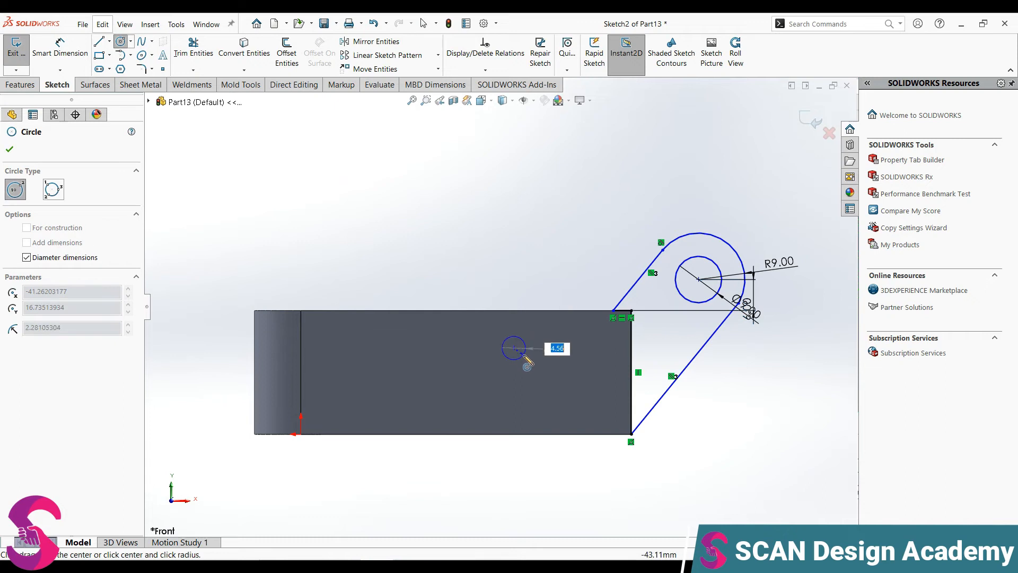
text(6)
key(Return)
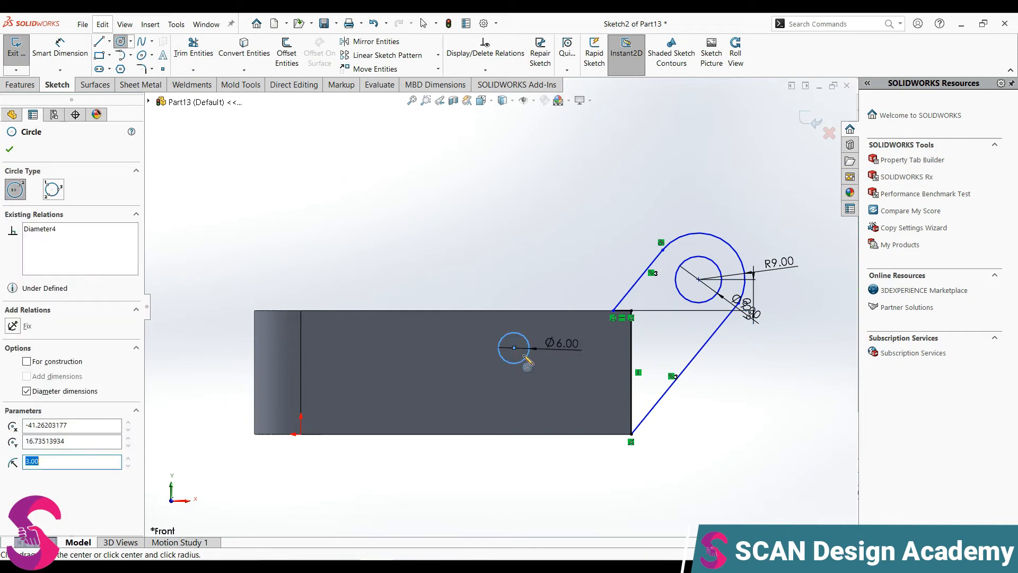
Dimension the distance from the 6 mm circle's centre to the block's right edge at 21 mm.
right_drag(543, 292, 543, 271)
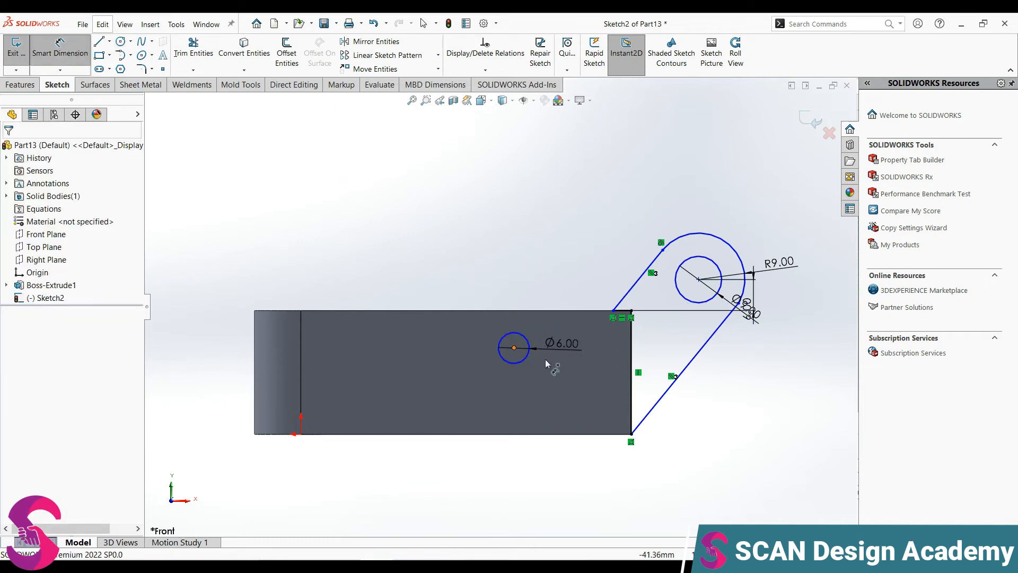
click(514, 347)
click(631, 382)
click(573, 476)
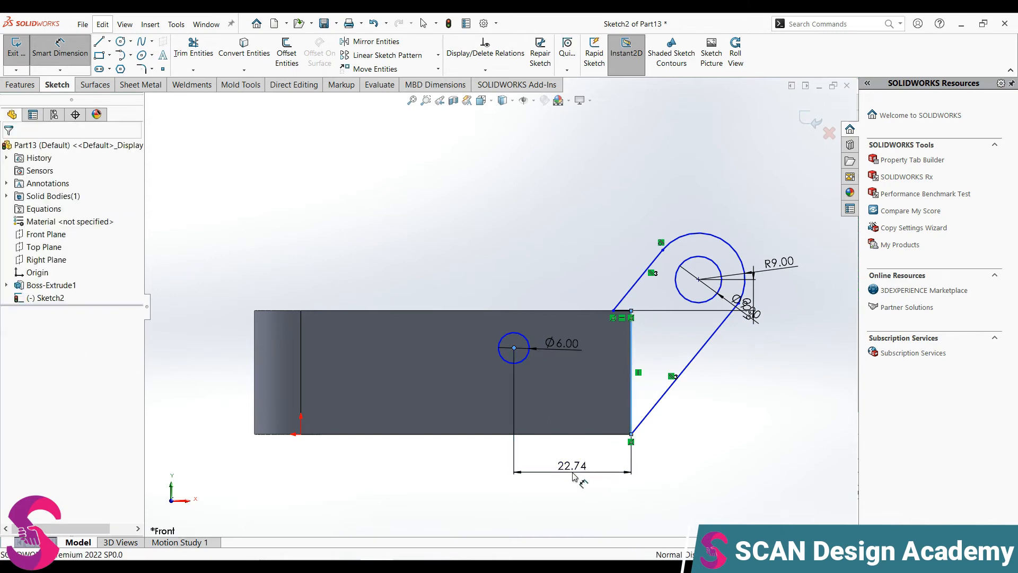
text(21)
key(Return)
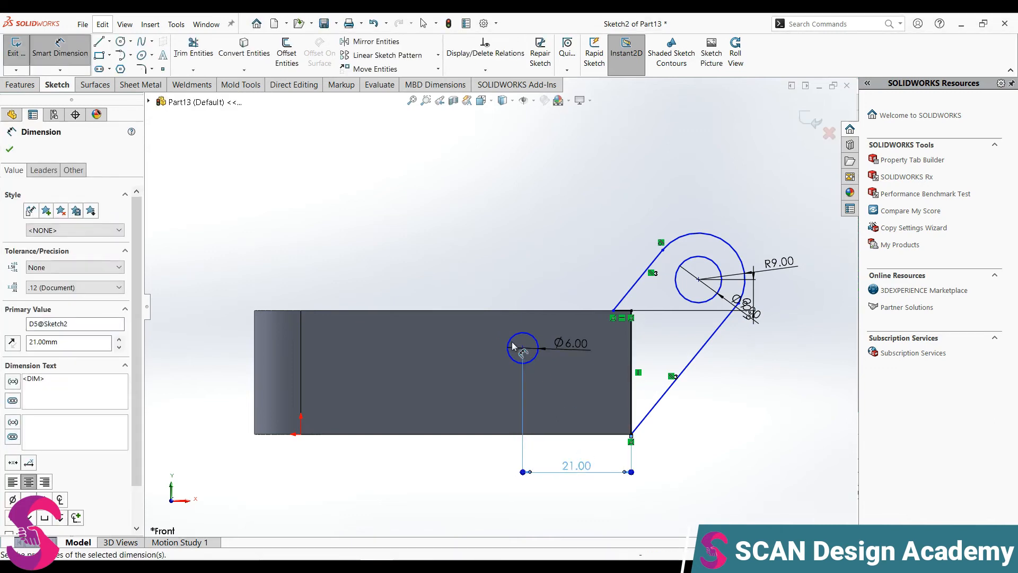
Dimension the horizontal distance between the centres of the 6 mm circle and the lug circle at 30 mm.
click(523, 348)
click(699, 279)
click(572, 248)
text(30)
key(Return)
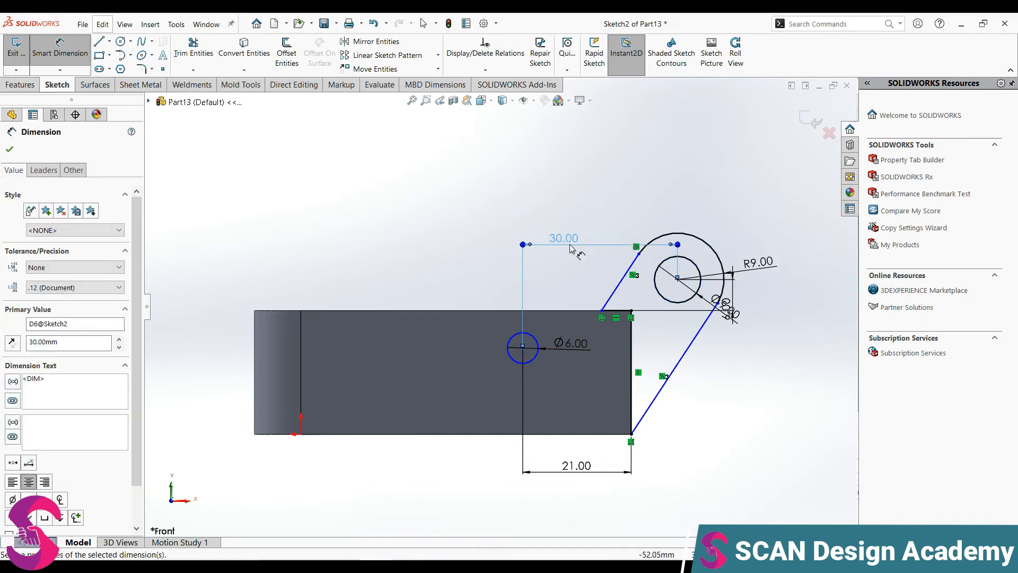
Dimension the distance from the 6 mm circle's centre to the block's upper edge at 8 mm.
click(522, 348)
click(537, 311)
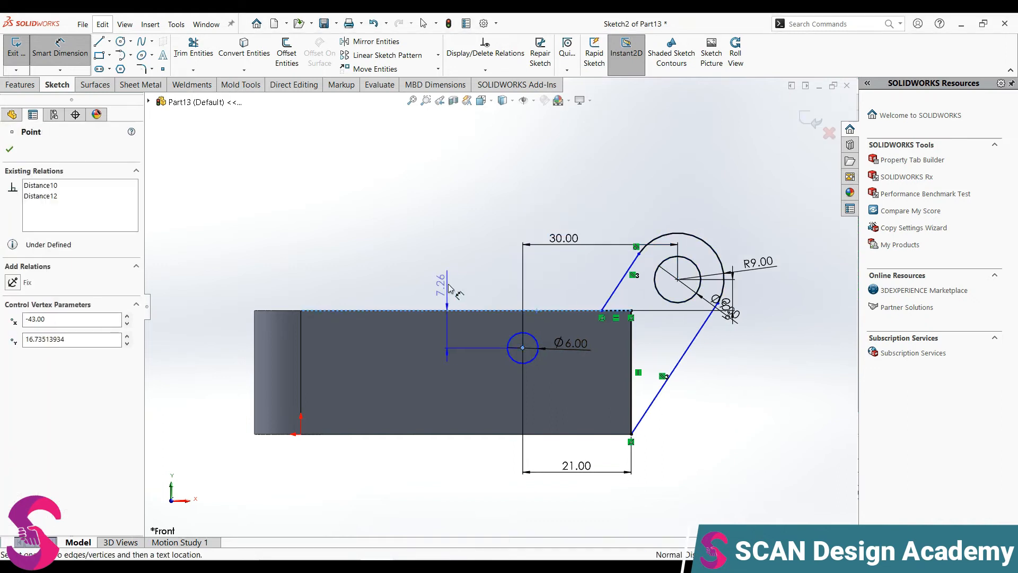
click(471, 282)
text(5)
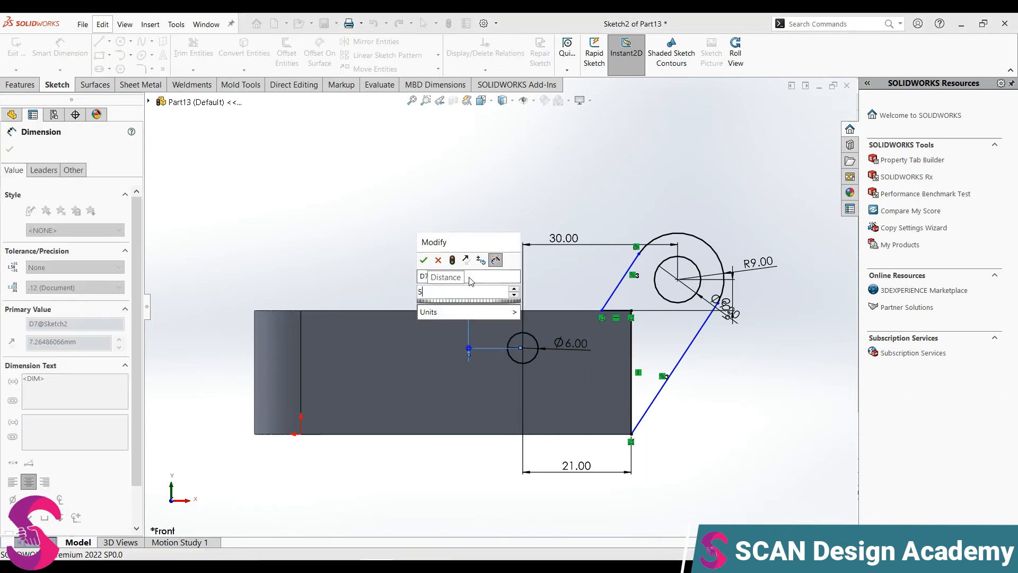
key(Return)
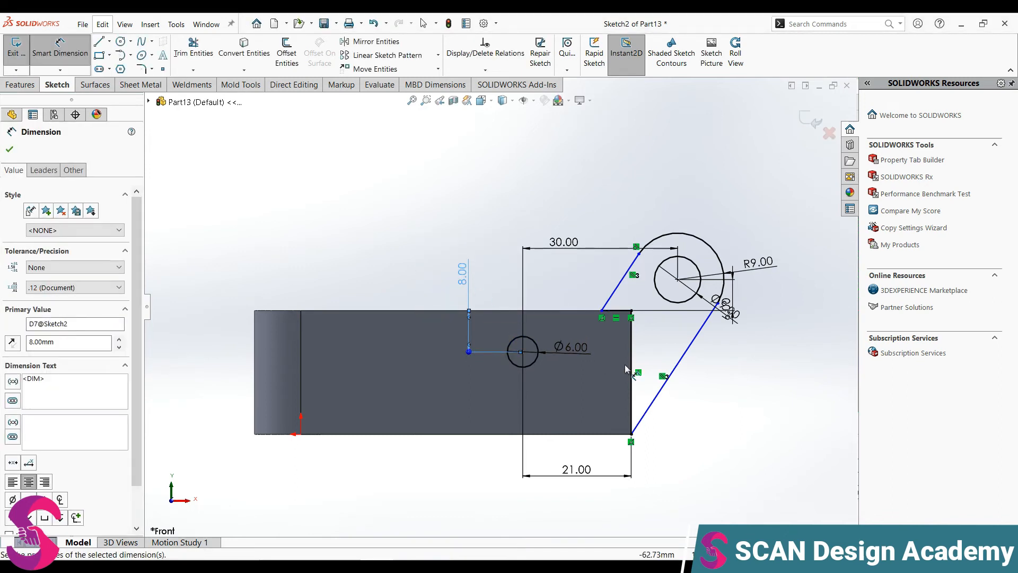
Try to dimension the angle between the lug's upper slanted line and the block's upper edge at 45 degrees, and delete that dimension.
scroll(676, 339, up, 1)
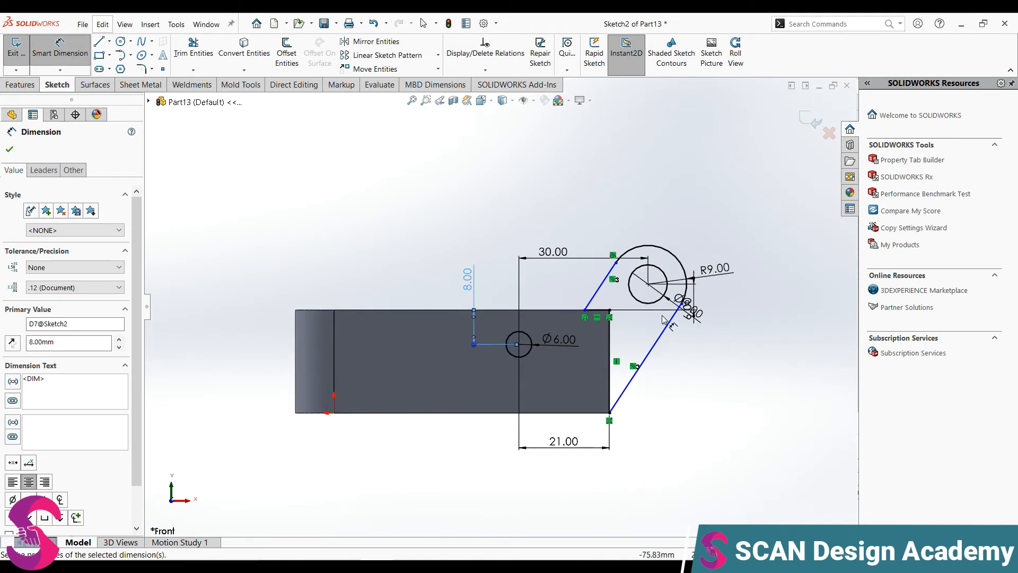
scroll(655, 306, down, 2)
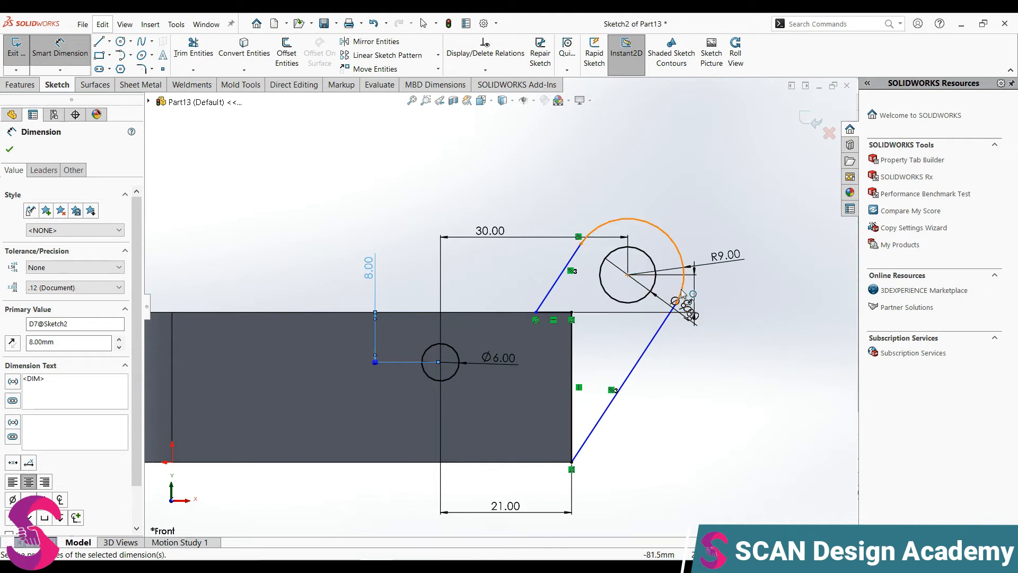
scroll(567, 296, down, 3)
click(516, 311)
click(528, 329)
click(536, 314)
key(Return)
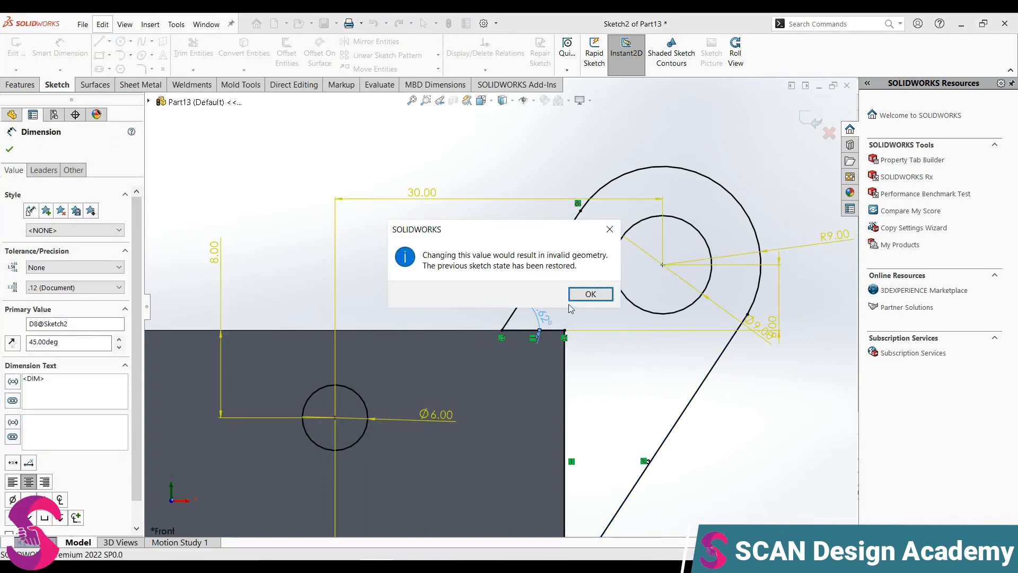
click(590, 294)
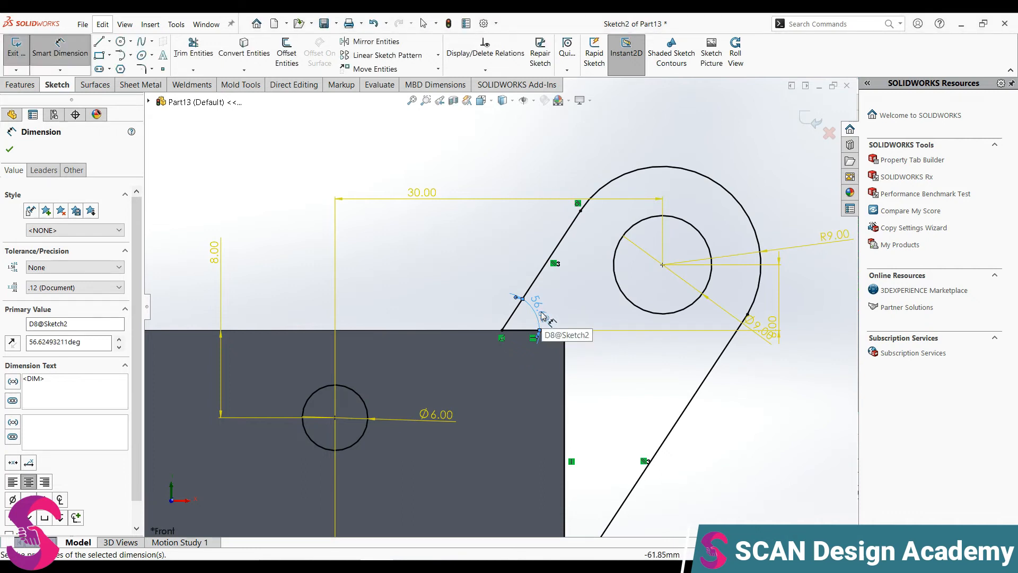
drag(543, 316, 548, 318)
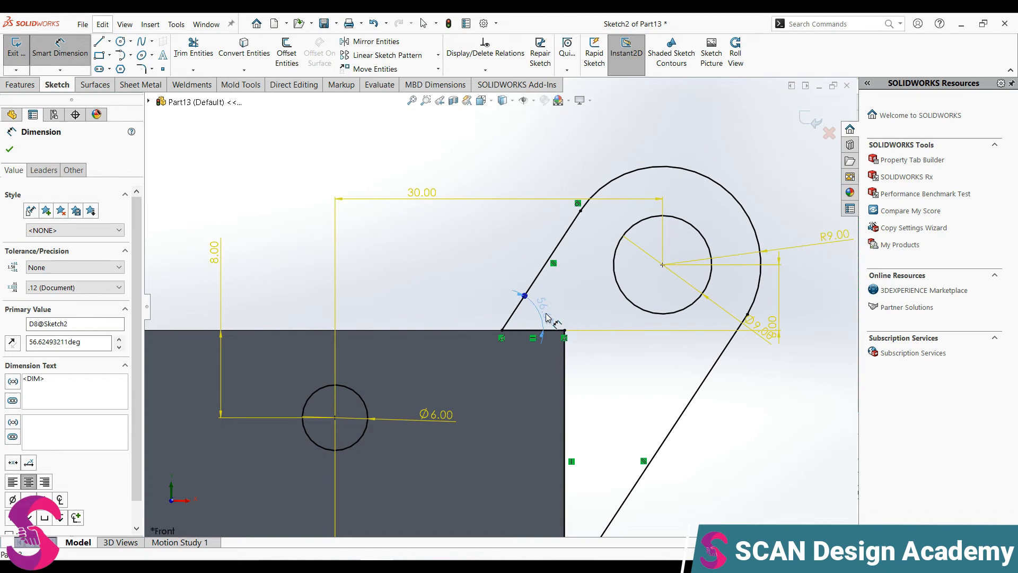
key(Delete)
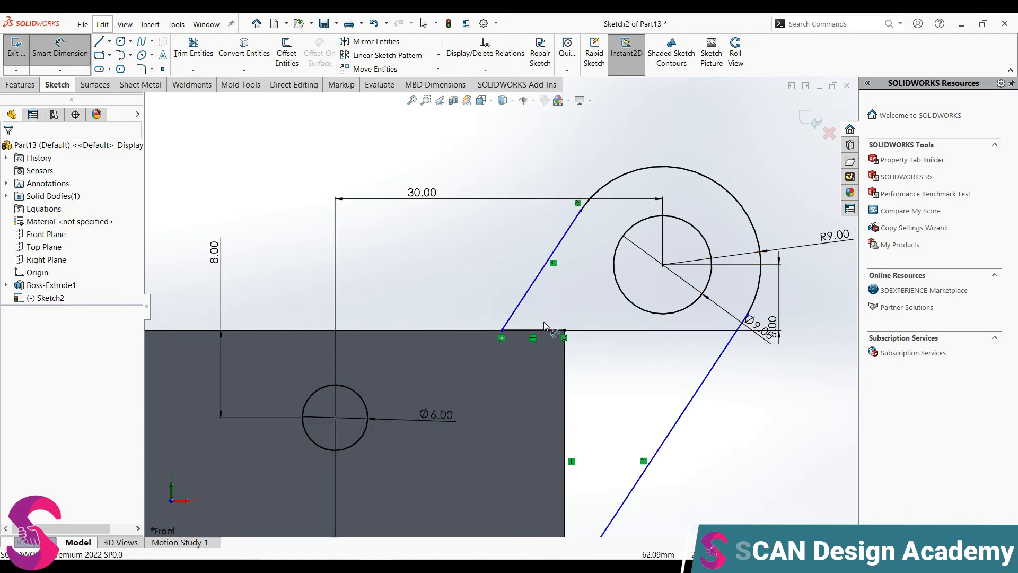
Try to dimension the lug's short horizontal line on the block's upper edge at 6 mm, and delete that dimension.
click(532, 332)
click(556, 318)
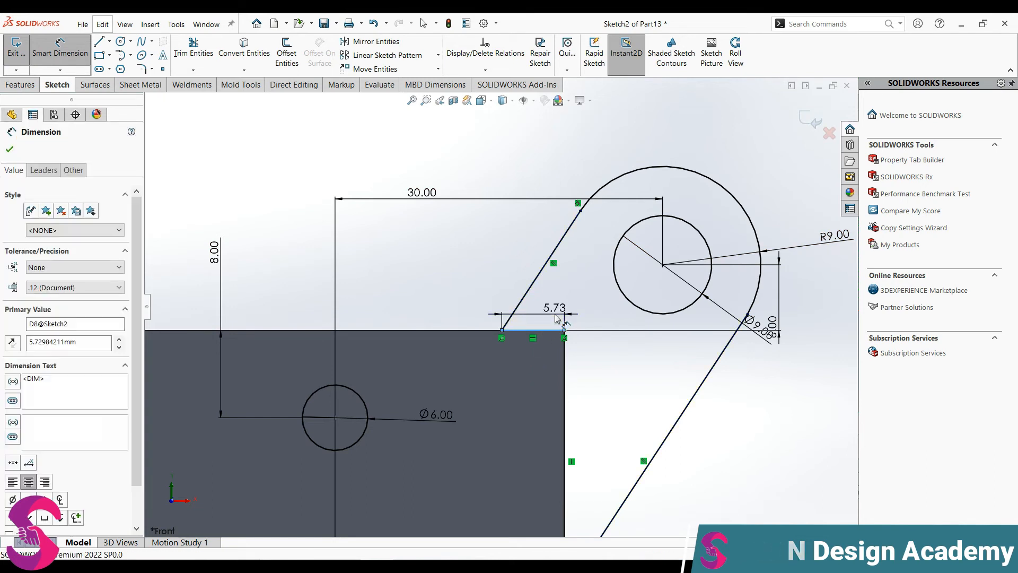
text(6)
key(Return)
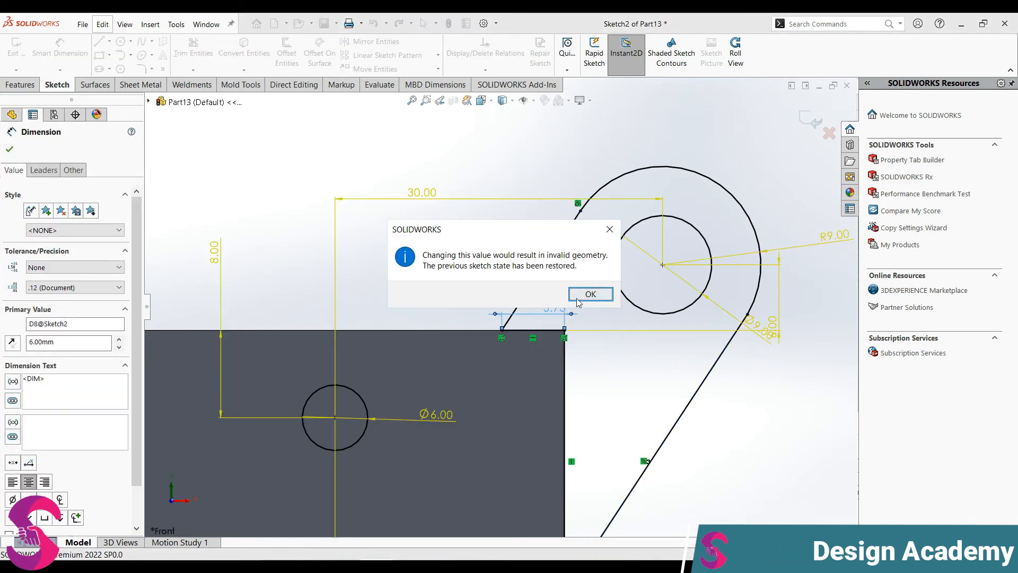
click(589, 295)
key(Escape)
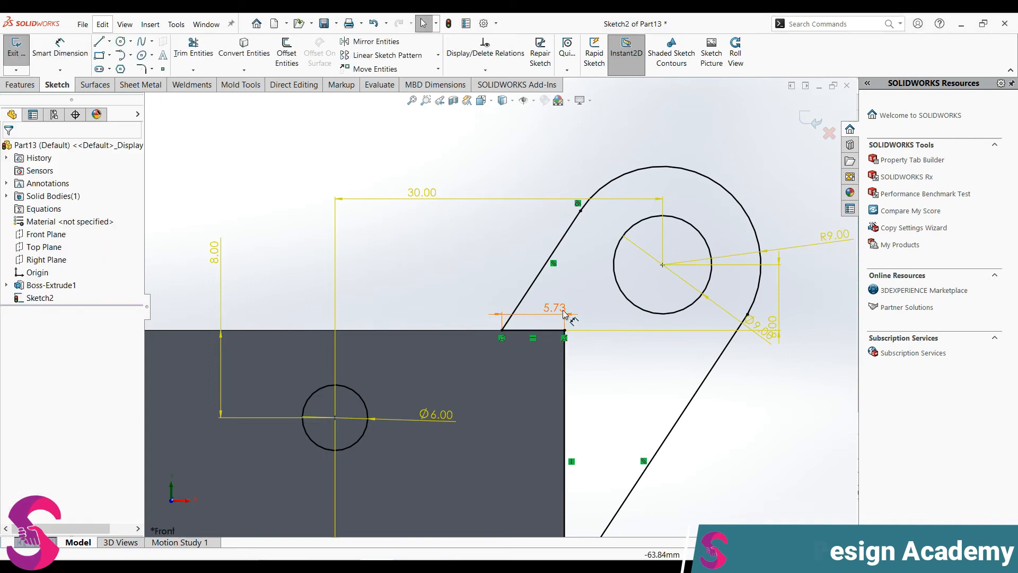
drag(555, 308, 555, 357)
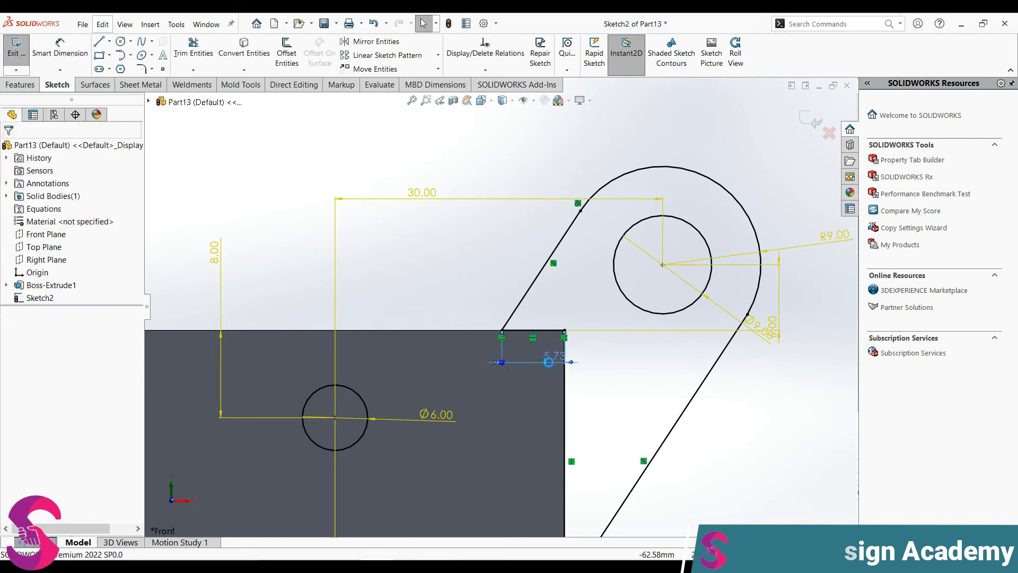
key(Delete)
Make the lug's lower slanted line tangent to the 9 mm radius arc.
click(533, 332)
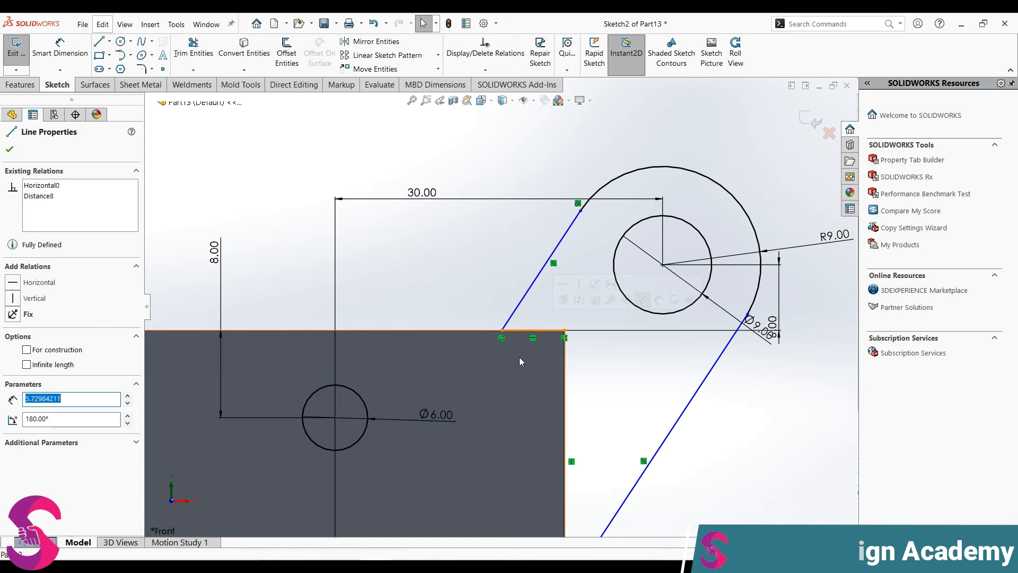
click(502, 331)
mouse_move(521, 342)
mouse_down()
mouse_move(618, 337)
mouse_move(435, 326)
mouse_move(583, 297)
mouse_move(760, 241)
mouse_move(745, 314)
mouse_up()
click(760, 241)
scroll(583, 318, up, 5)
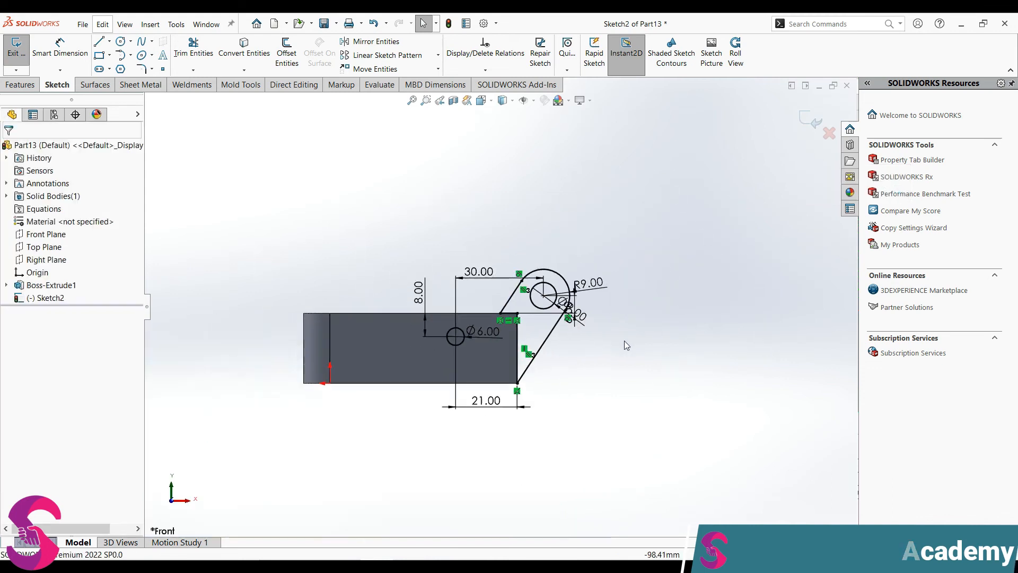
Extrude only the lug region around its hole 10 mm as a merged boss, with the direction reversed toward the block.
scroll(467, 322, down, 2)
click(20, 84)
click(22, 53)
mouse_move(404, 351)
middle_down()
mouse_move(525, 384)
mouse_move(404, 383)
middle_up()
click(49, 383)
scroll(505, 382, up, 3)
click(365, 383)
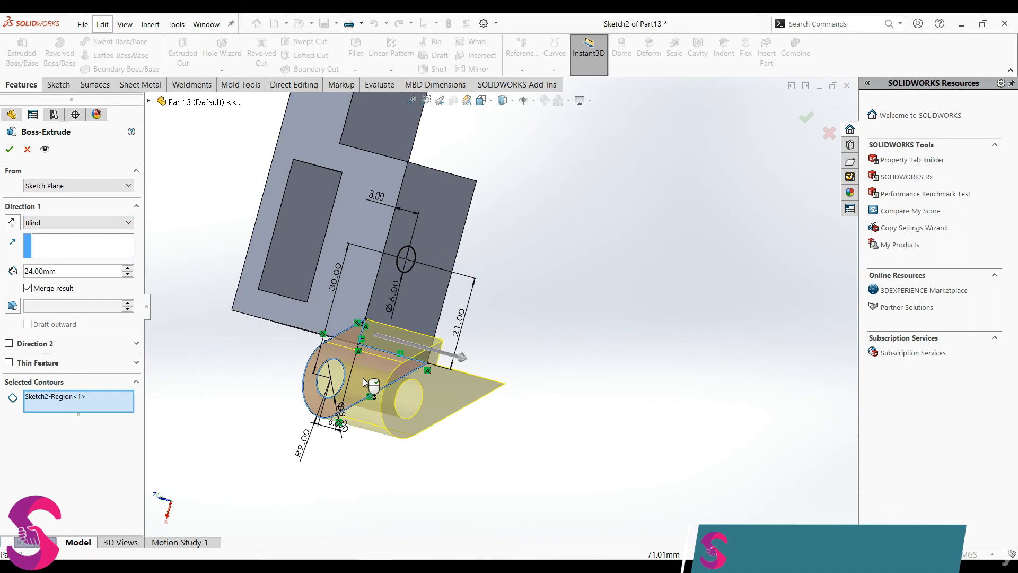
click(15, 224)
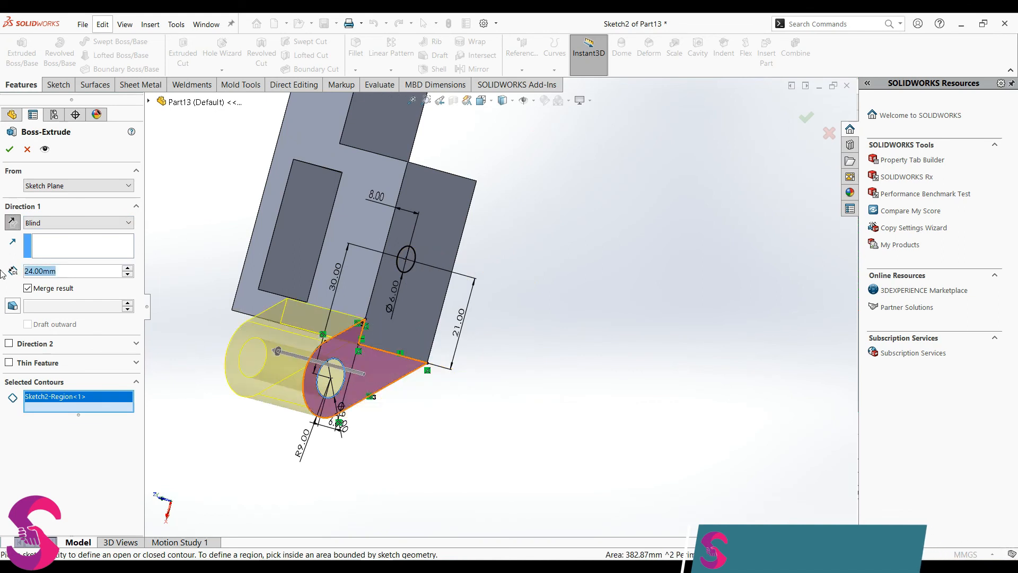
text(10)
key(Return)
click(9, 149)
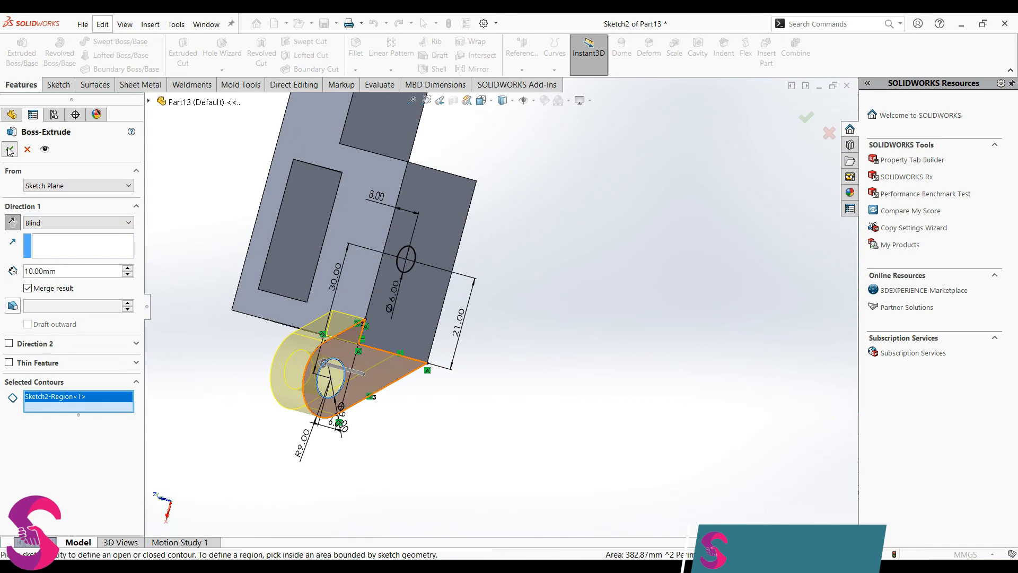
Reuse the lug sketch to cut only the 6 mm circle region through all of the block.
click(30, 309)
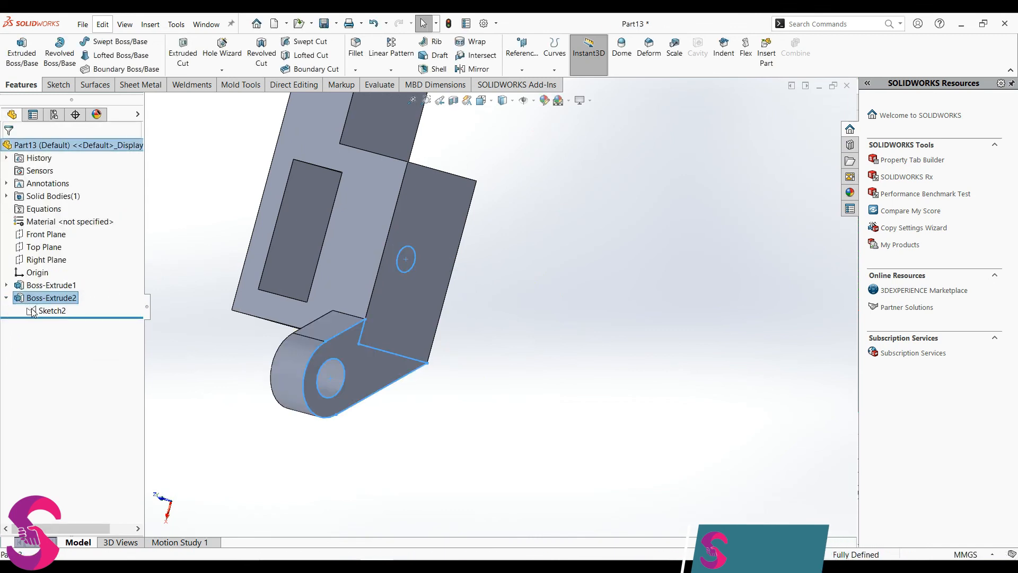
click(183, 53)
scroll(431, 285, down, 4)
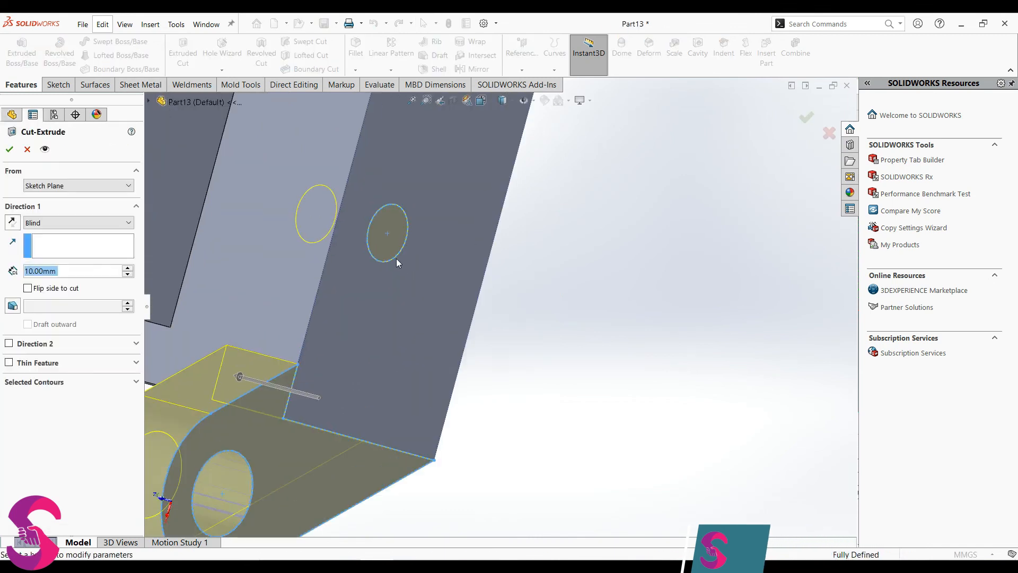
click(40, 383)
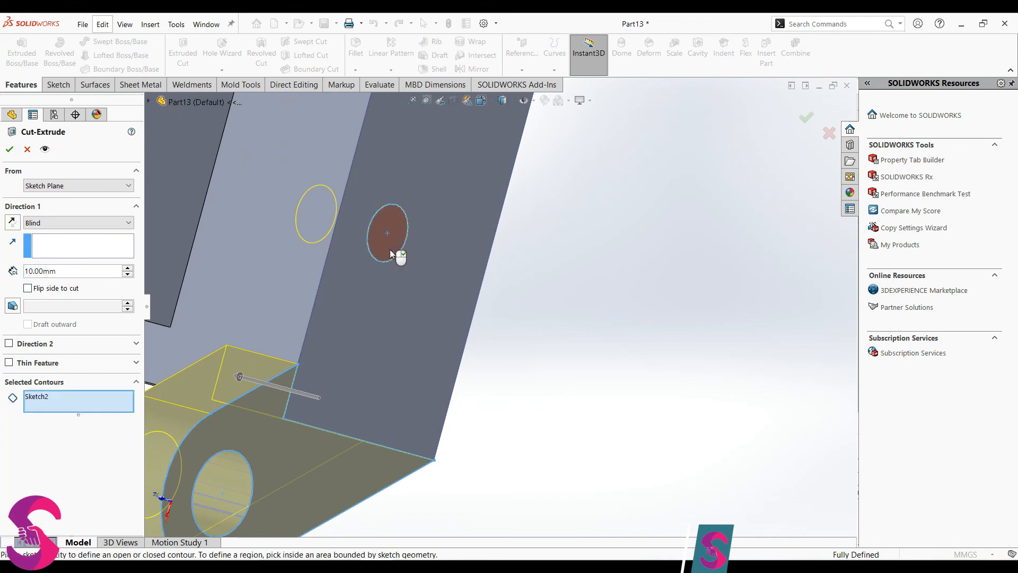
right_click(73, 402)
click(106, 411)
click(374, 248)
scroll(380, 289, up, 3)
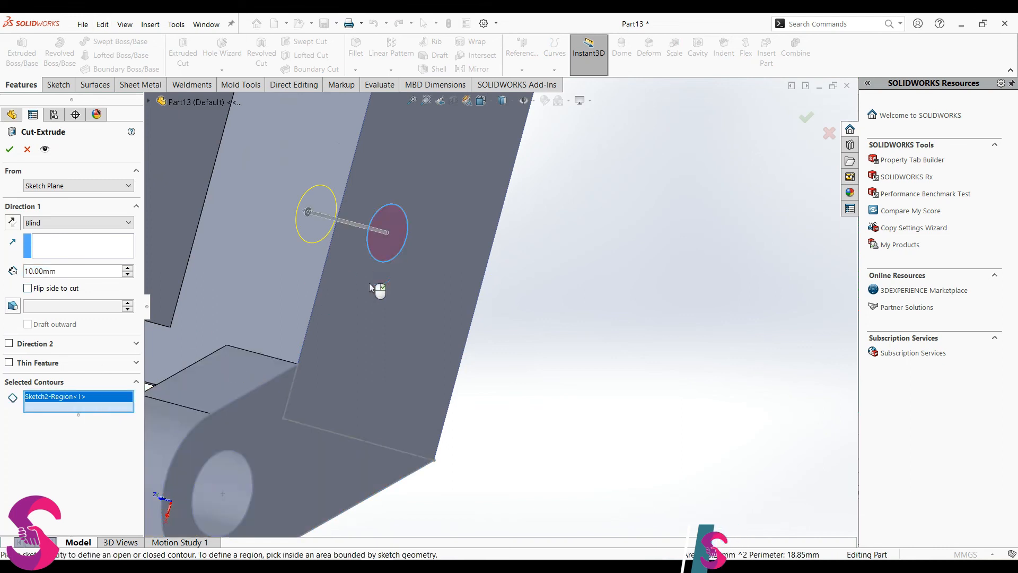
click(48, 228)
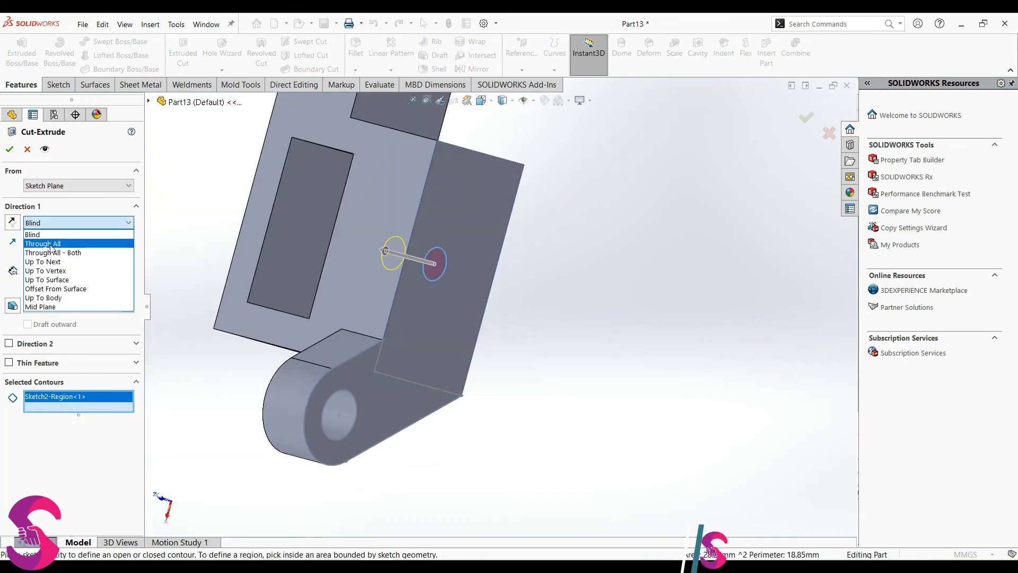
click(51, 243)
click(641, 333)
Examine the part from the front and in an isometric view.
scroll(498, 313, up, 3)
middle_drag(387, 396, 472, 294)
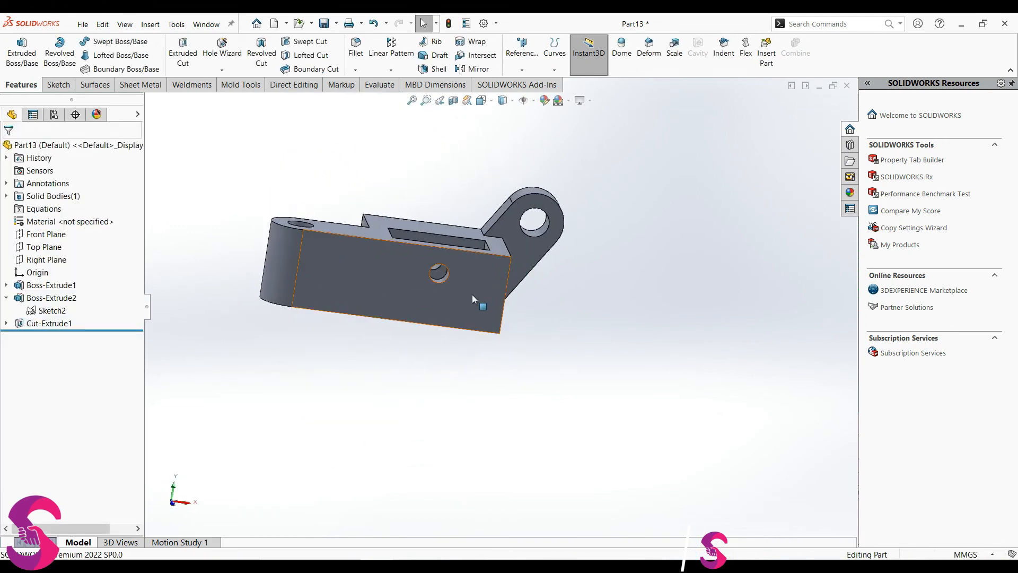
key(space)
click(390, 352)
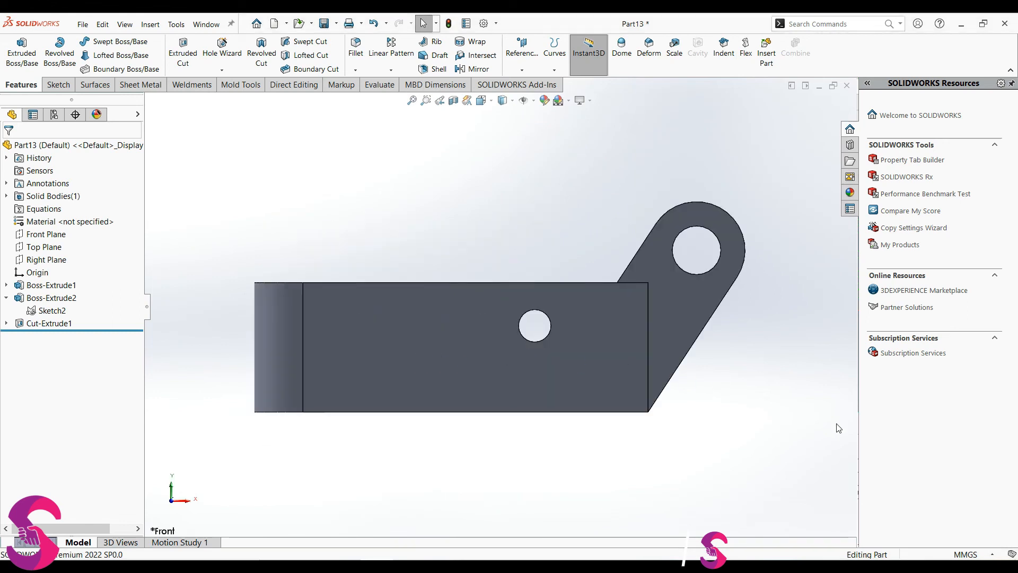
scroll(664, 391, up, 3)
middle_drag(663, 391, 483, 423)
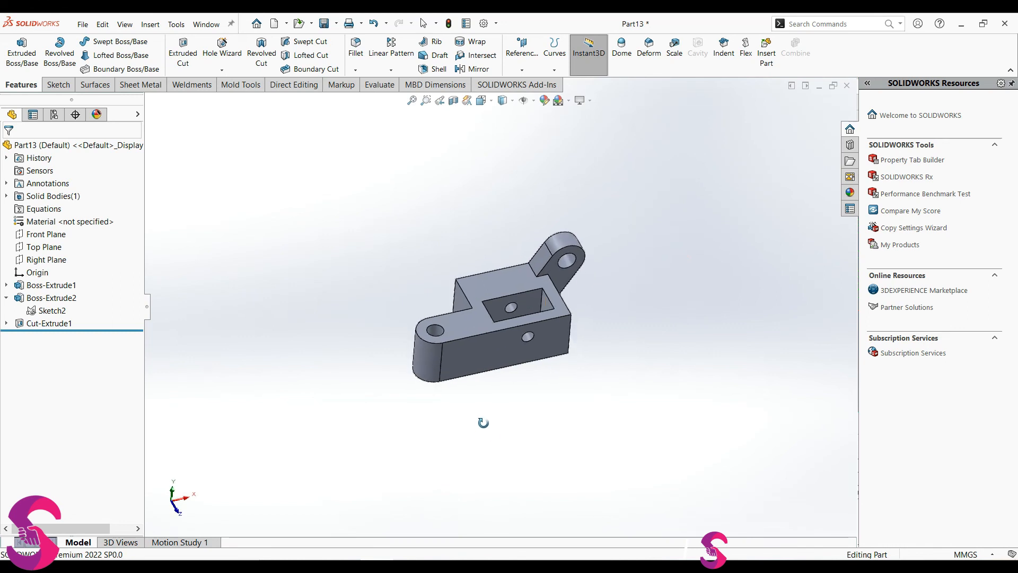
key(space)
click(425, 388)
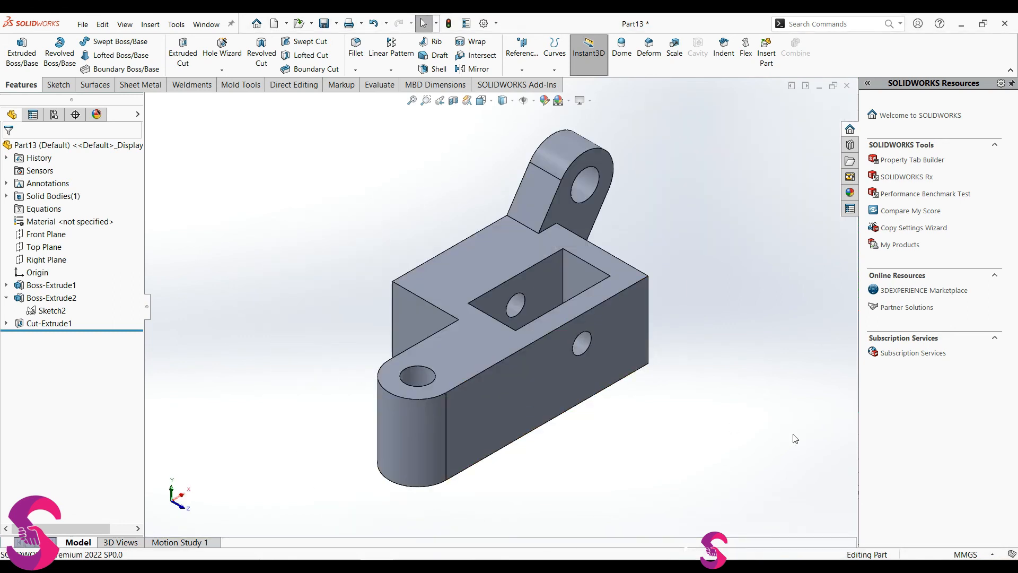